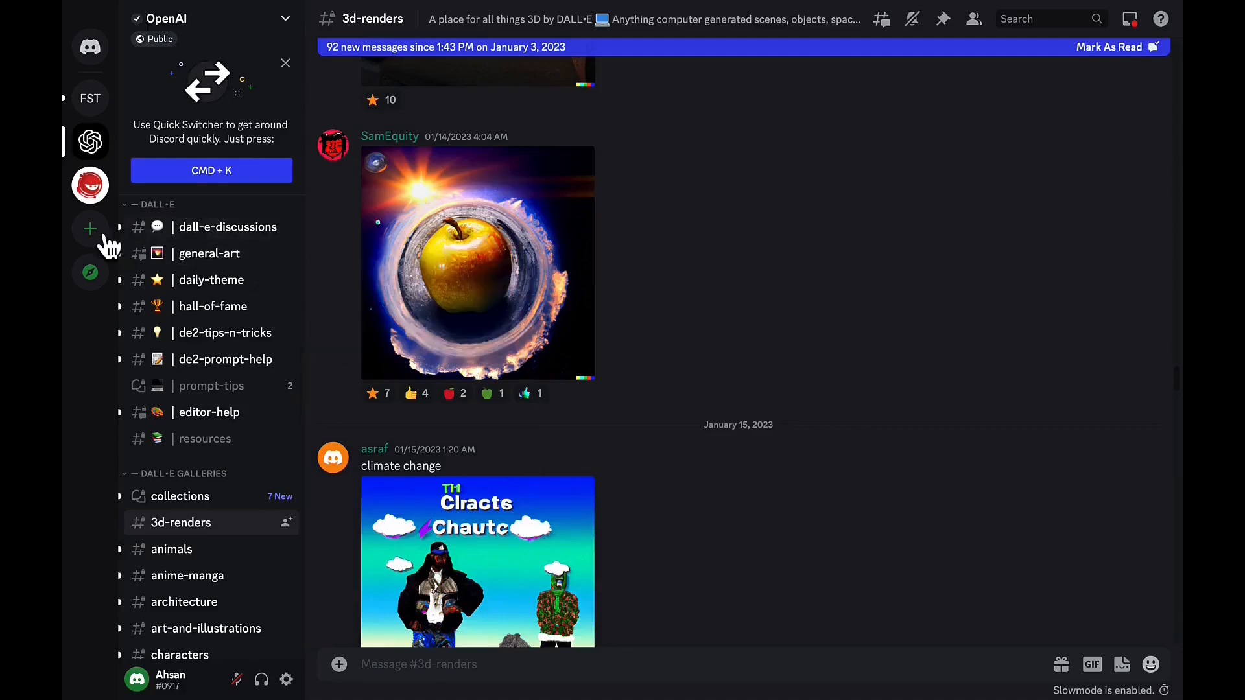
Start creating a custom Discord server intended for personal use with friends
left_click(90, 228)
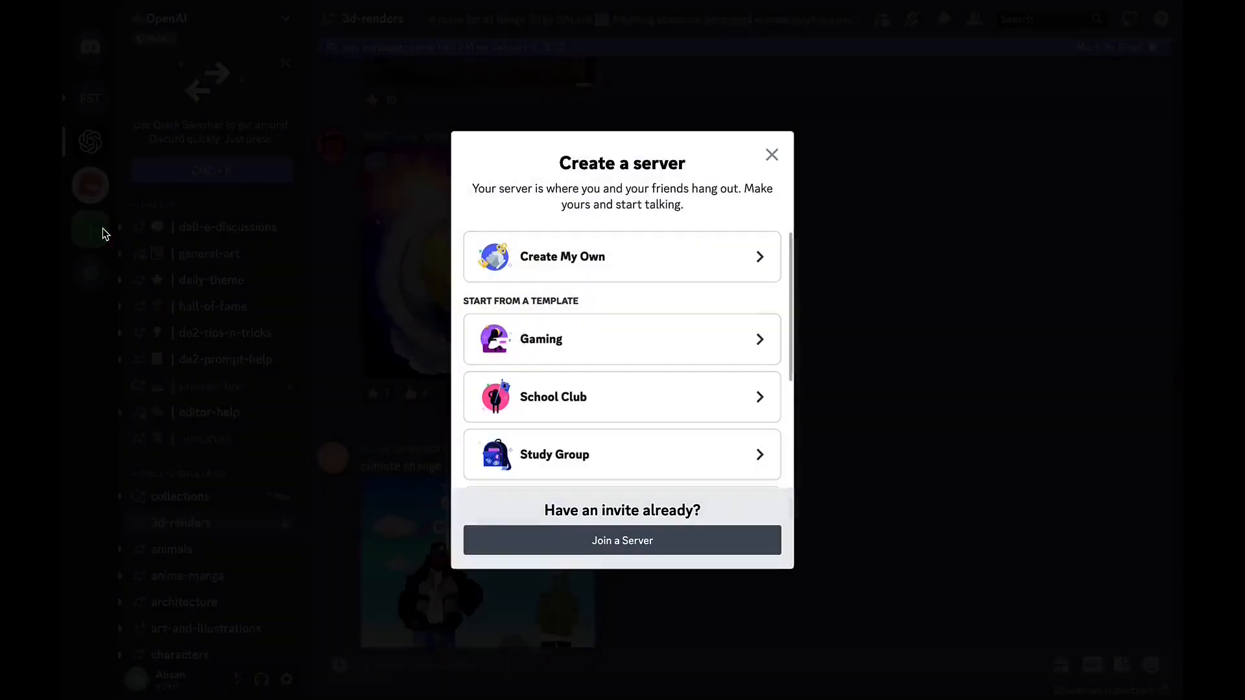
left_click(631, 276)
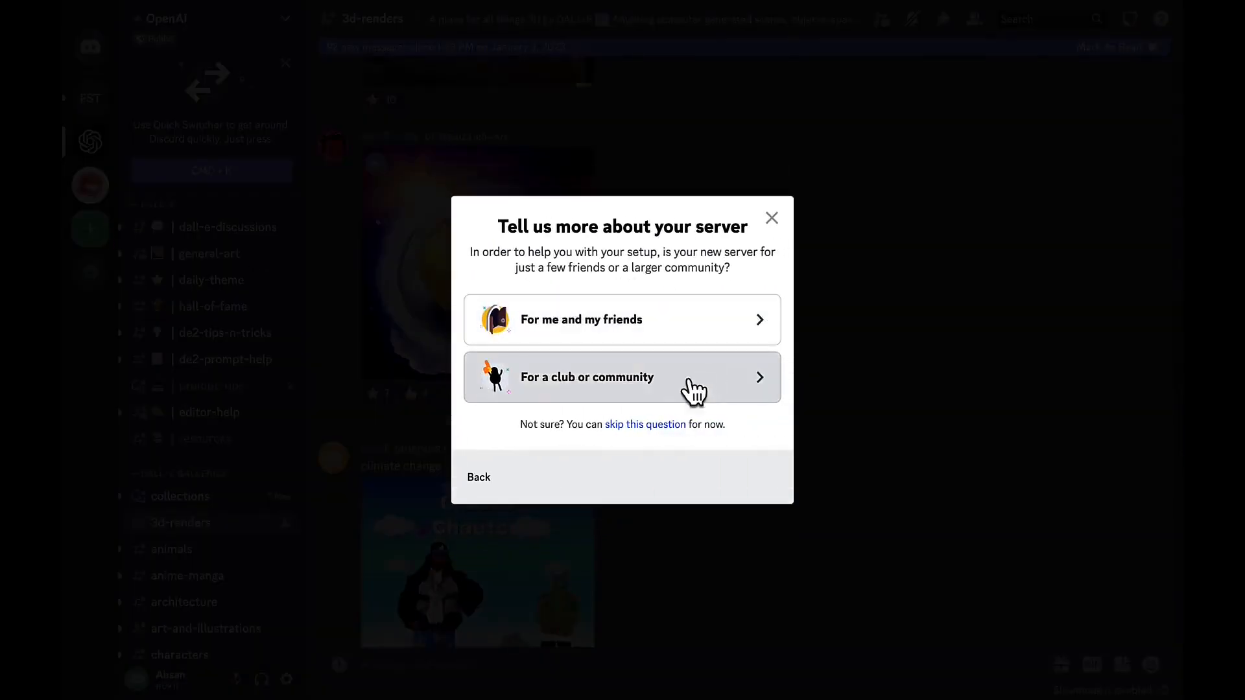
left_click(682, 327)
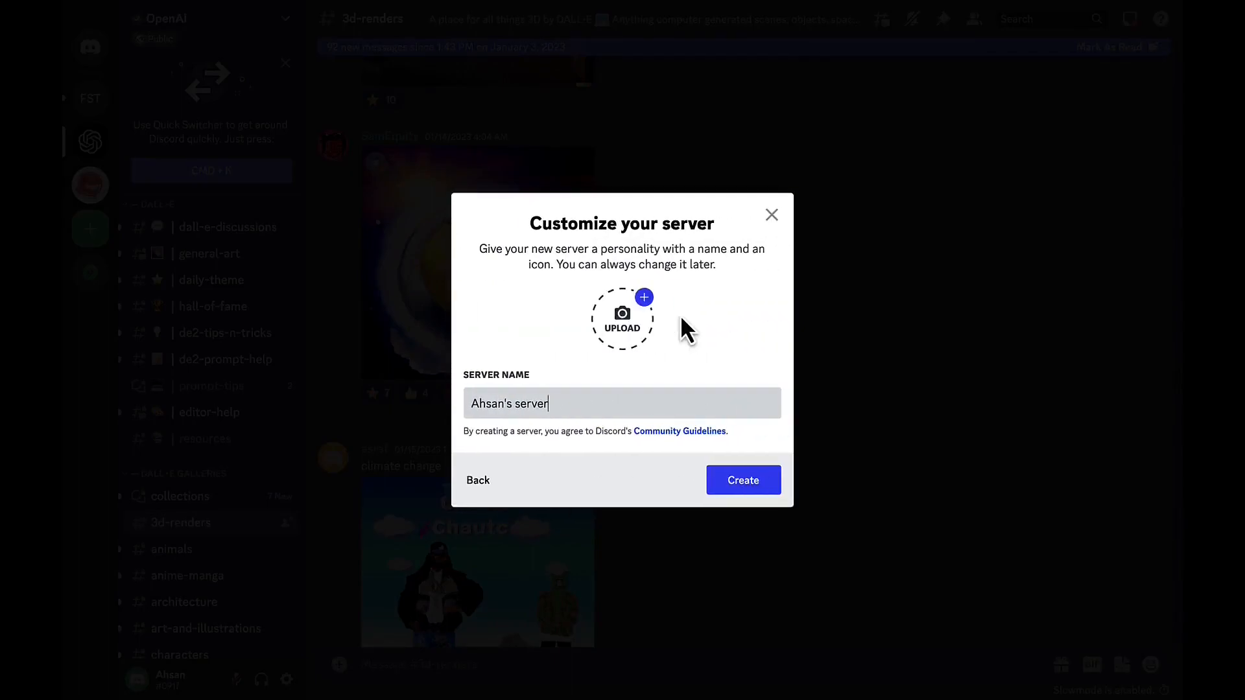
Name the server with the owner's first name followed by "AI", create it, and dismiss the boost progress tip
triple_click(571, 403)
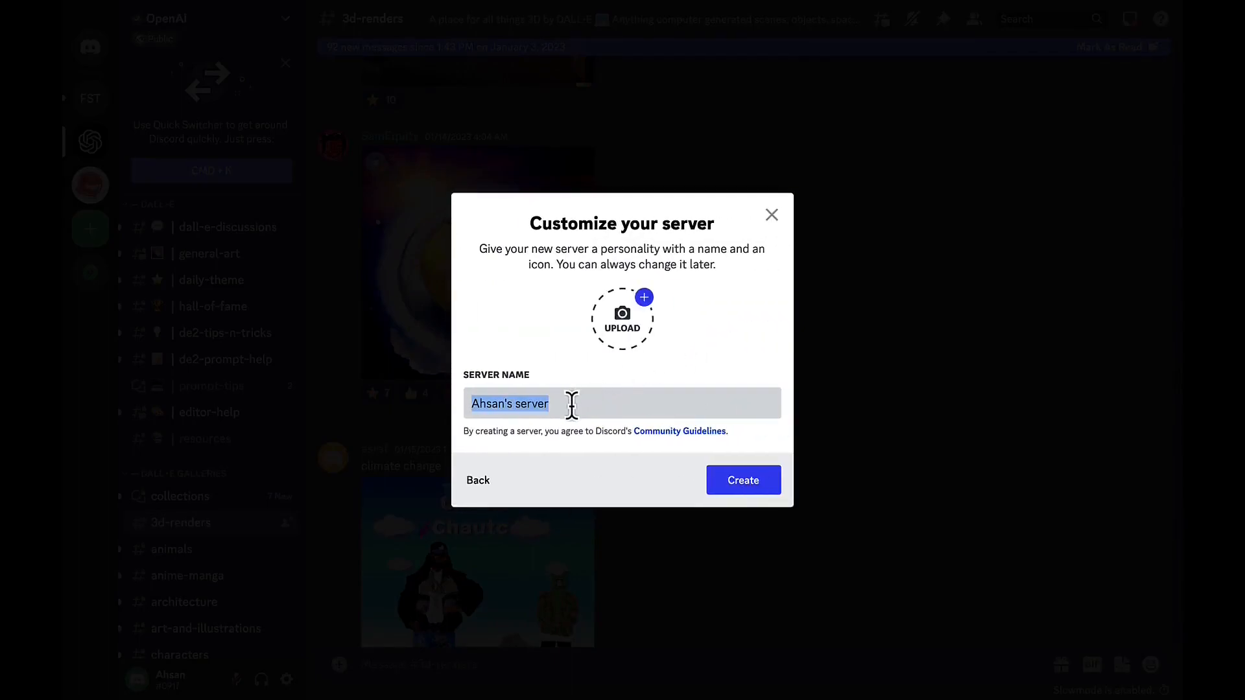
type("Ahsan ")
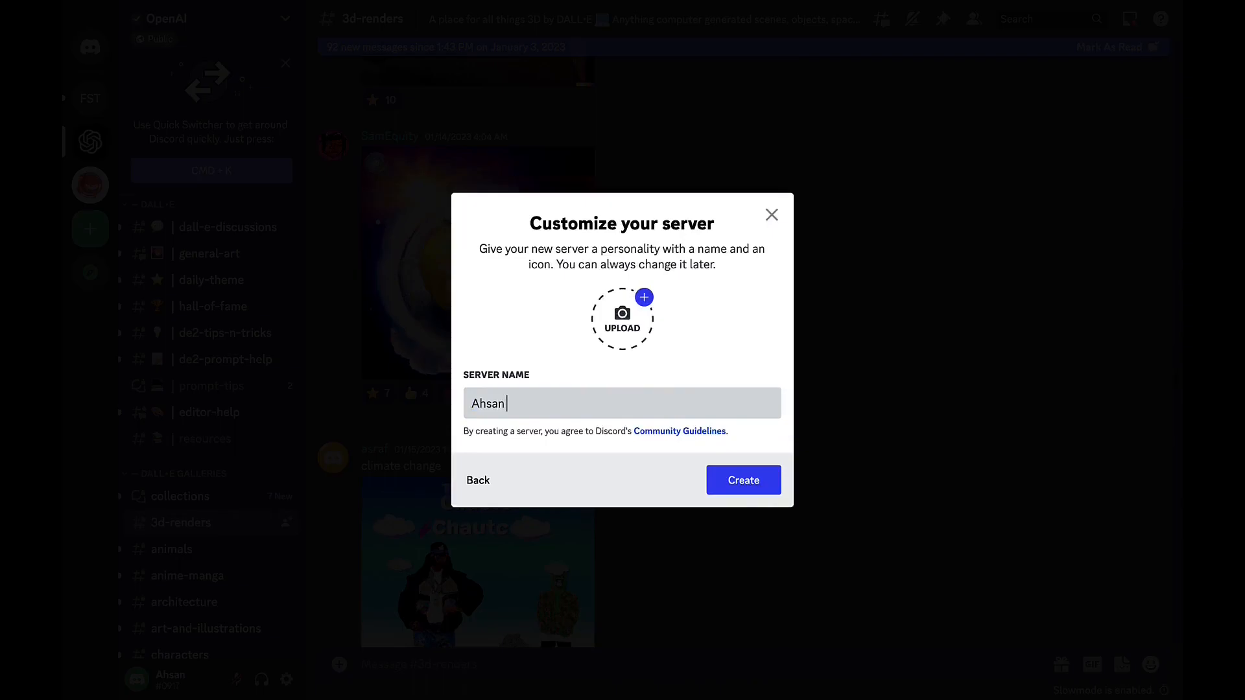
type("Ai")
type("I")
left_click(718, 477)
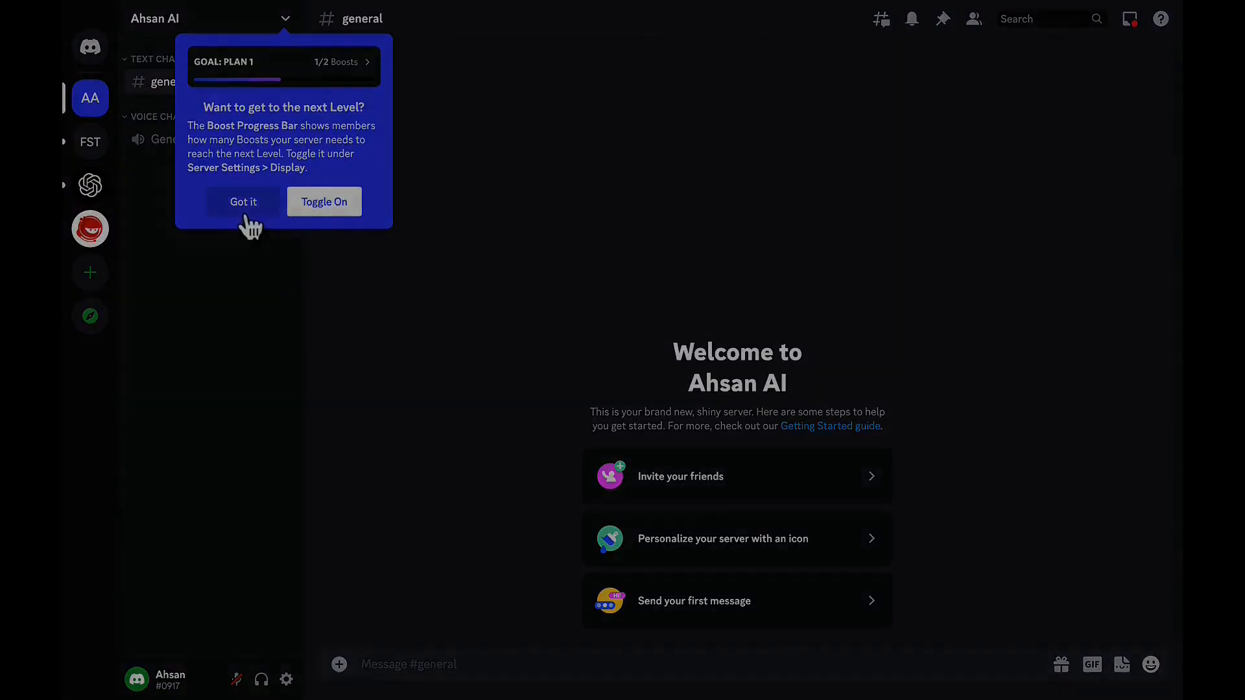
left_click(244, 209)
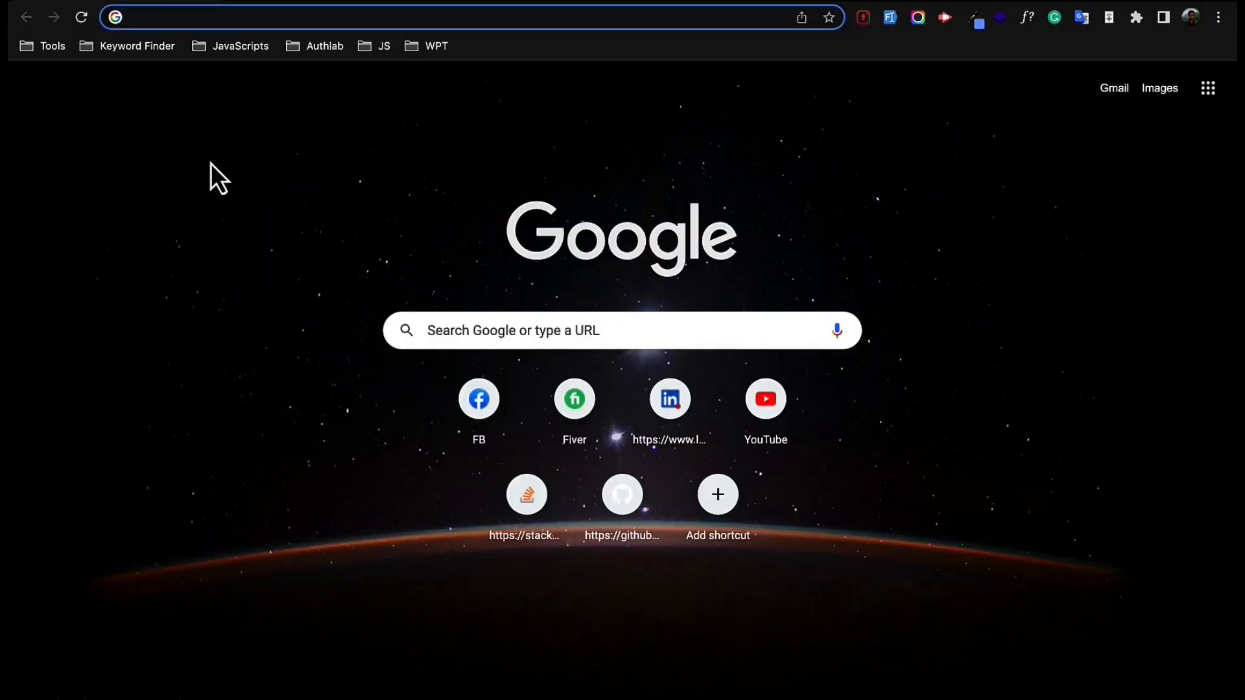
Switch to the web browser, search Google for "midjourney", and open the official Midjourney website
type("midjourney")
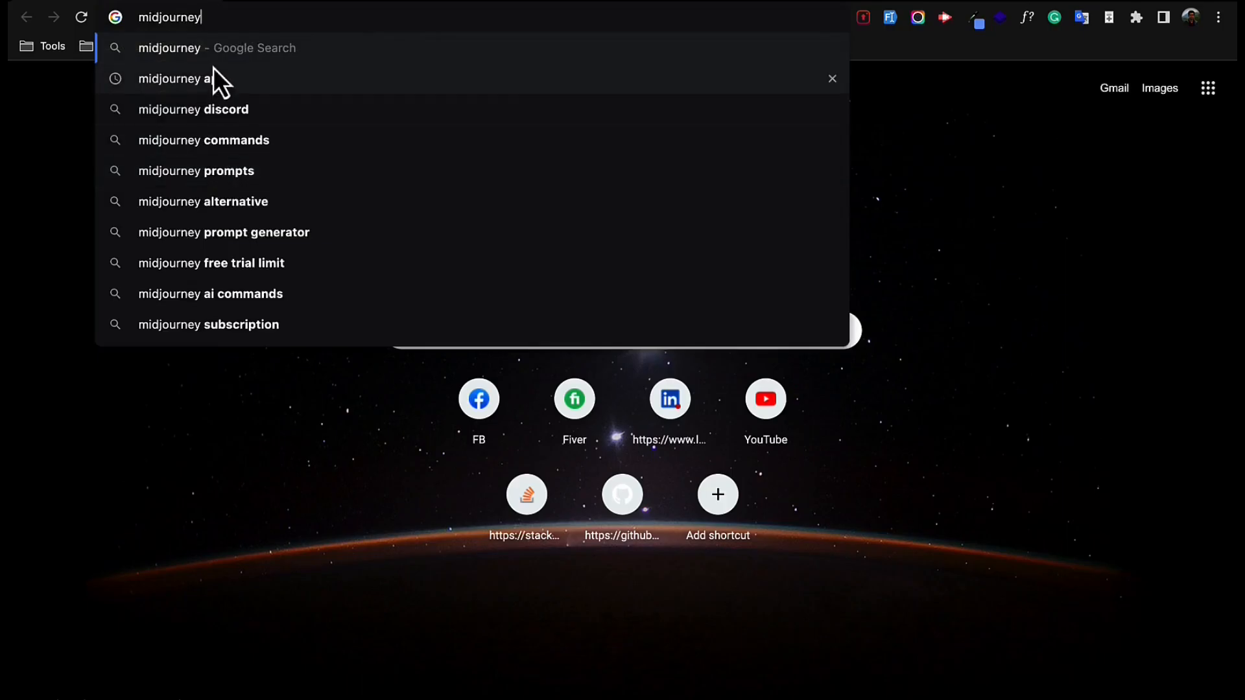
left_click(213, 44)
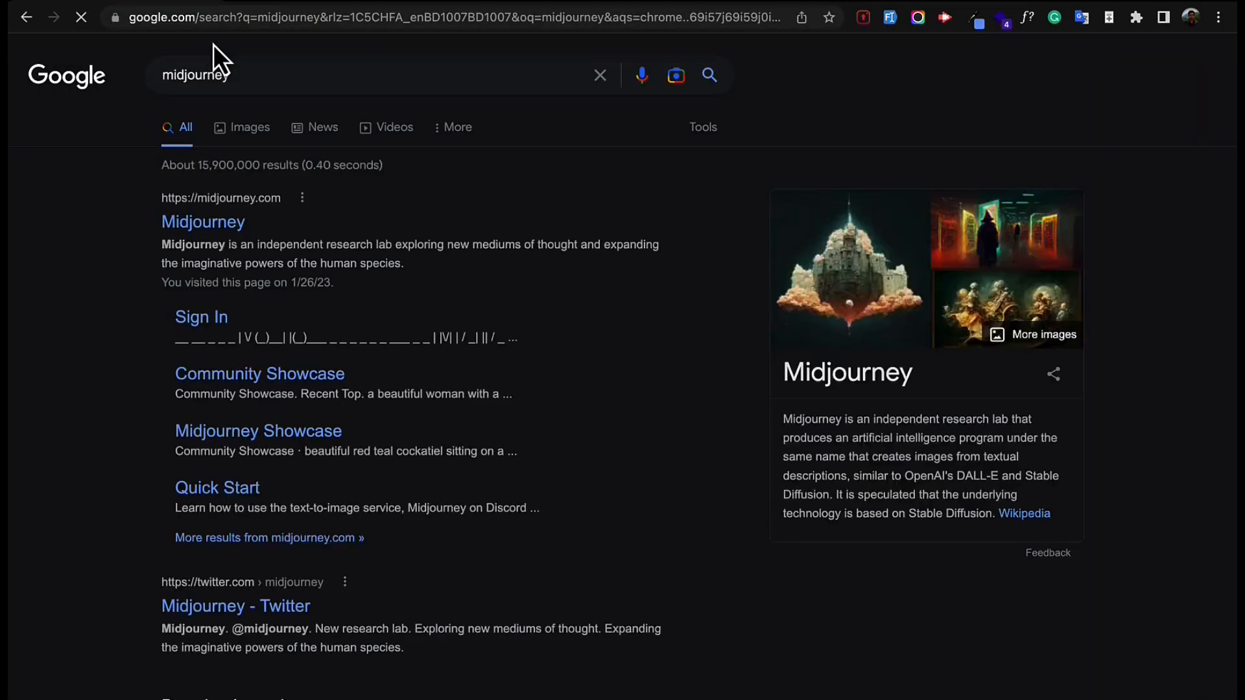
left_click(216, 233)
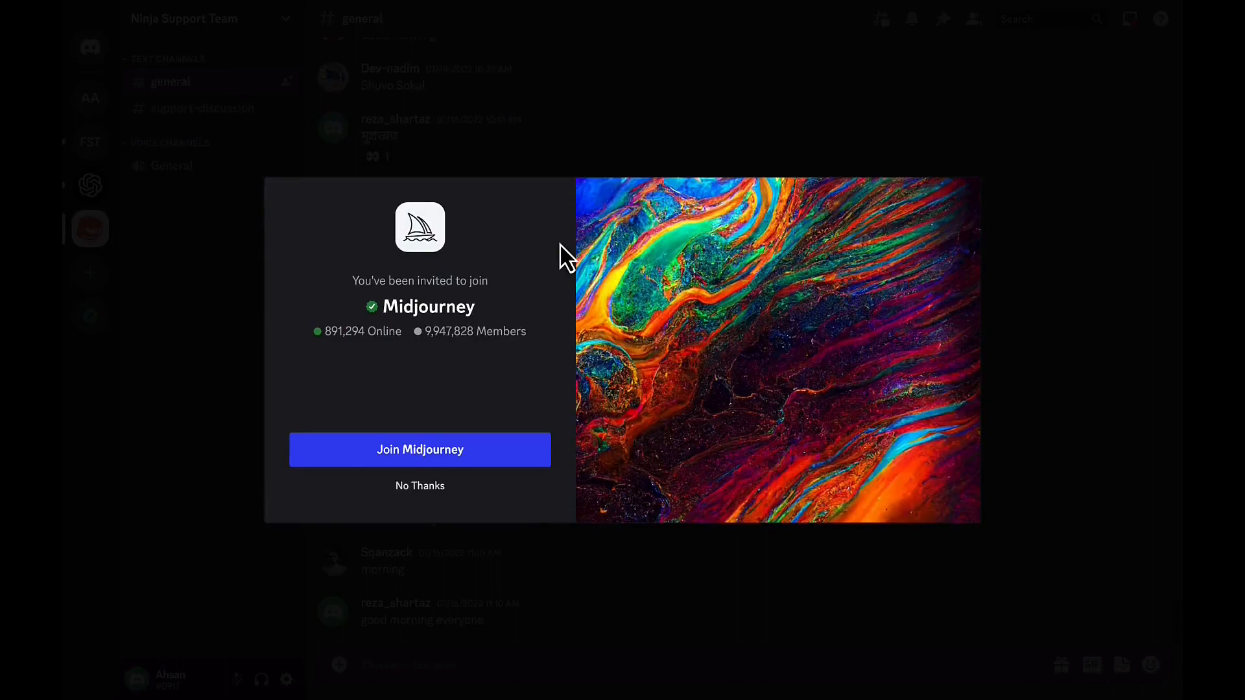
Accept the invitation to the Midjourney server and complete the human check by selecting all five ladybug images
left_click(438, 454)
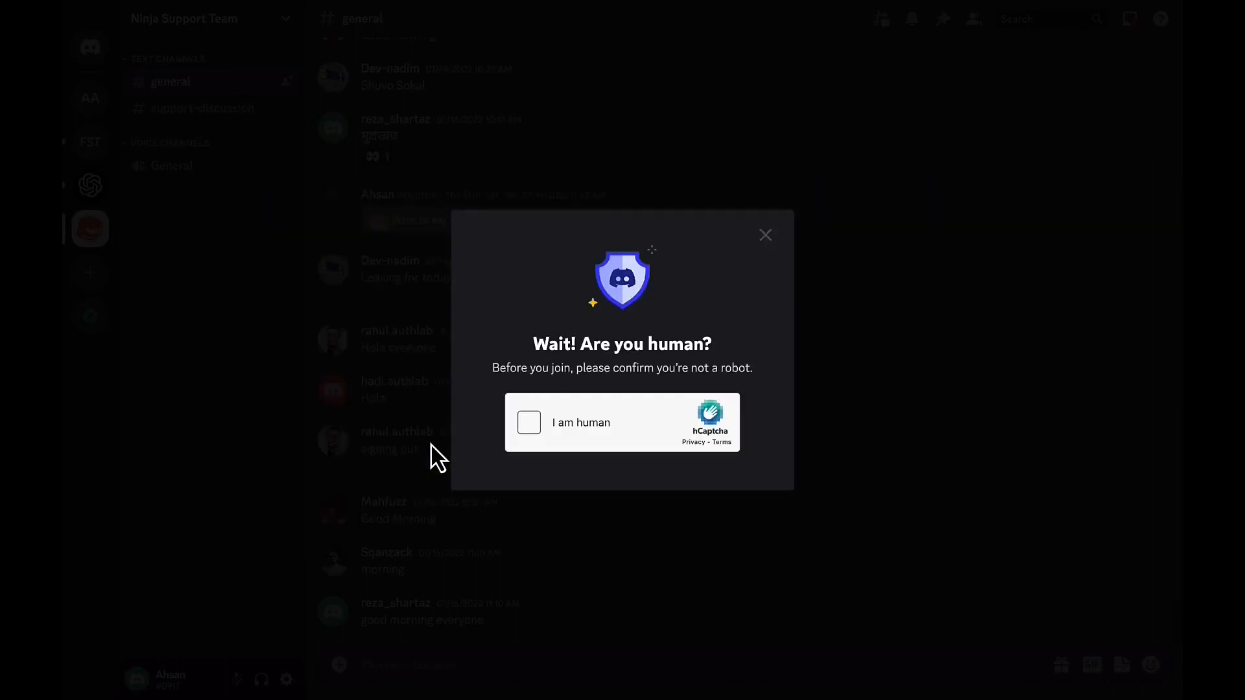
left_click(540, 429)
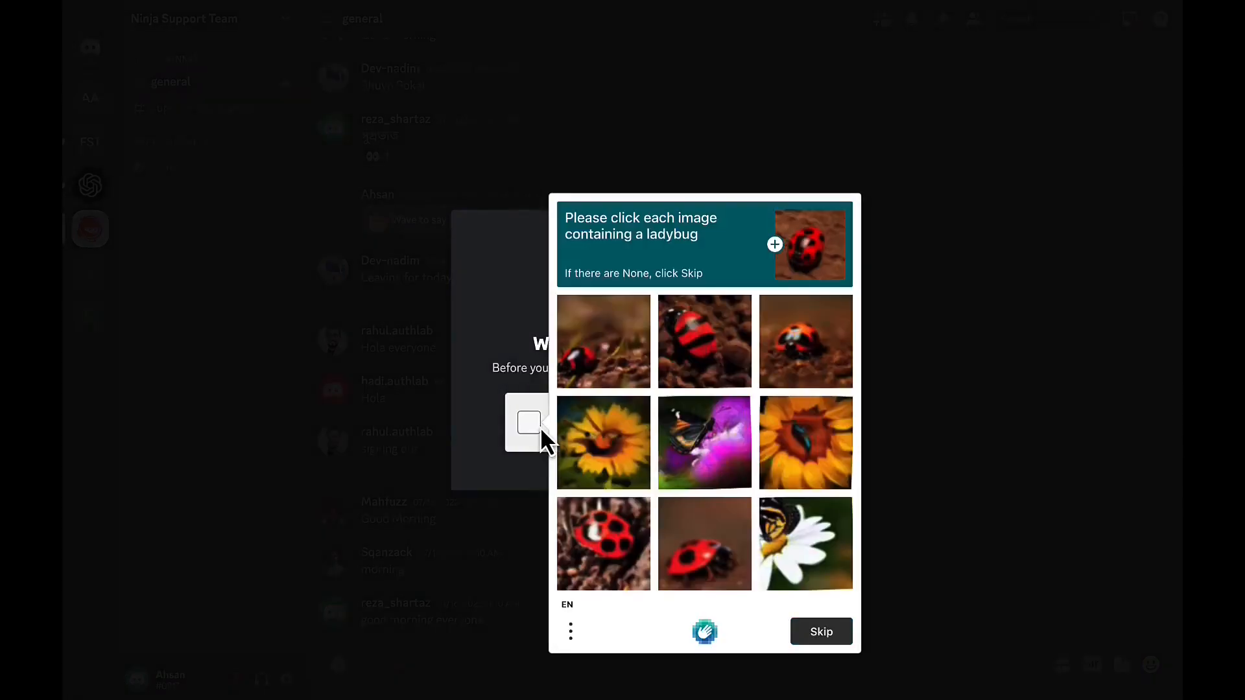
left_click(579, 380)
left_click(613, 533)
left_click(697, 552)
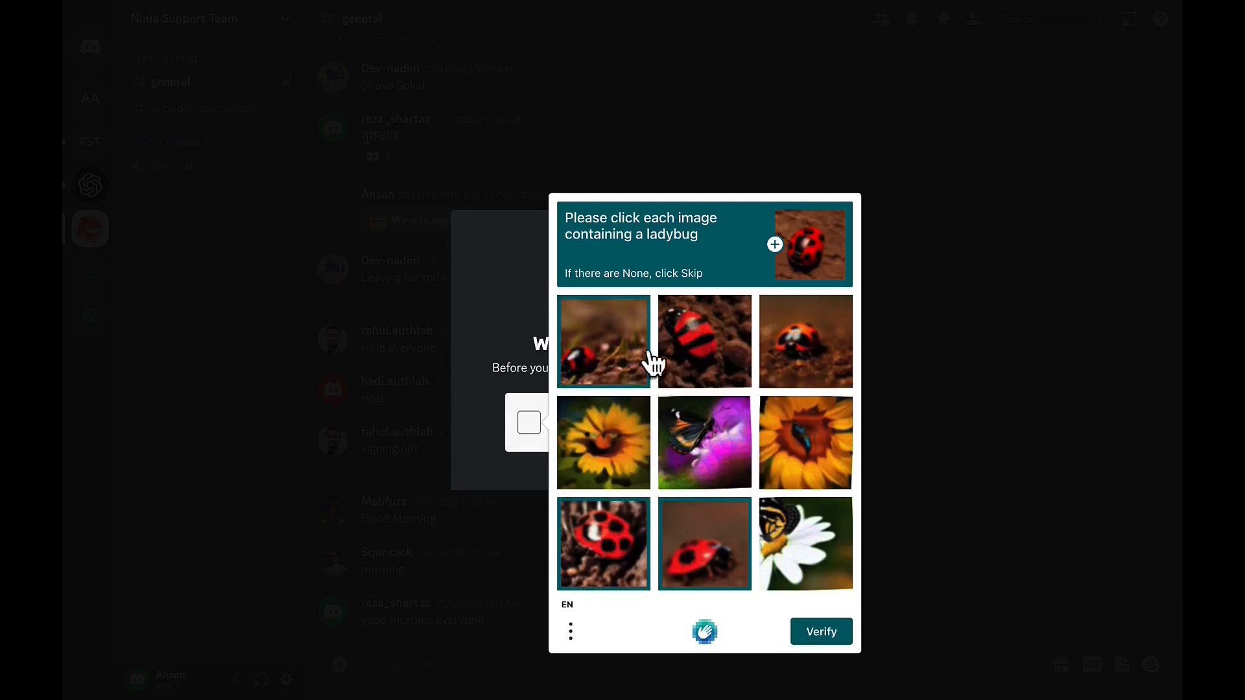
left_click(789, 354)
left_click(739, 360)
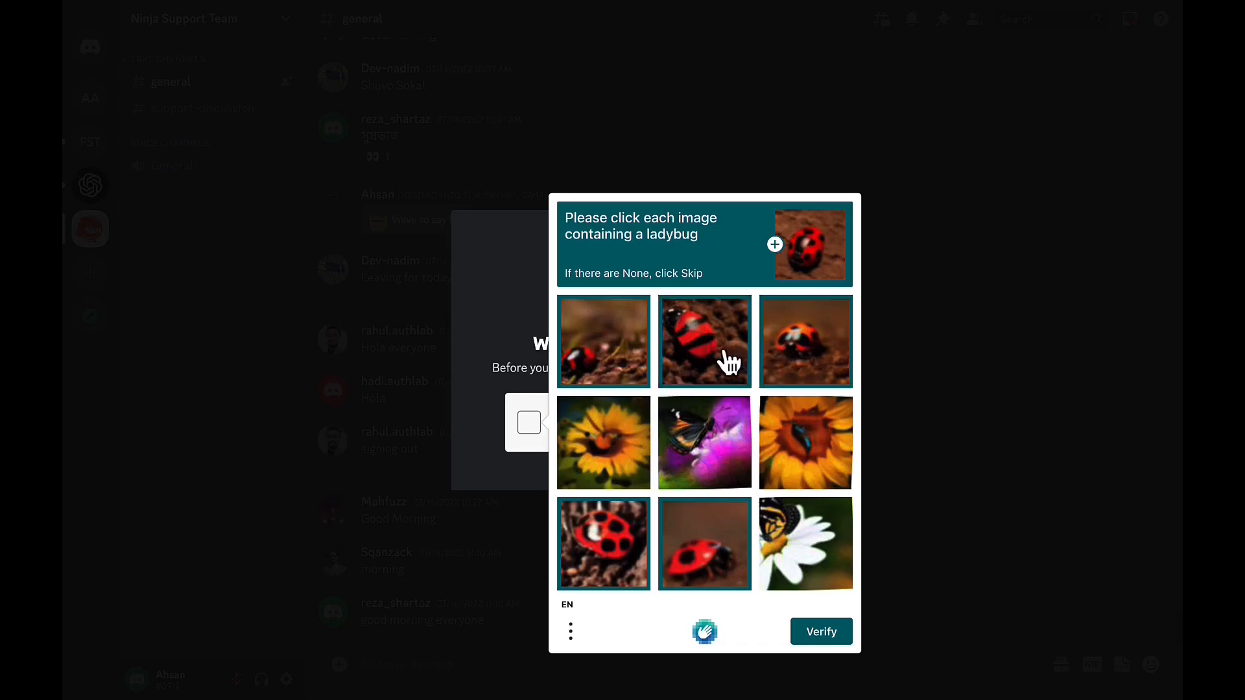
left_click(816, 642)
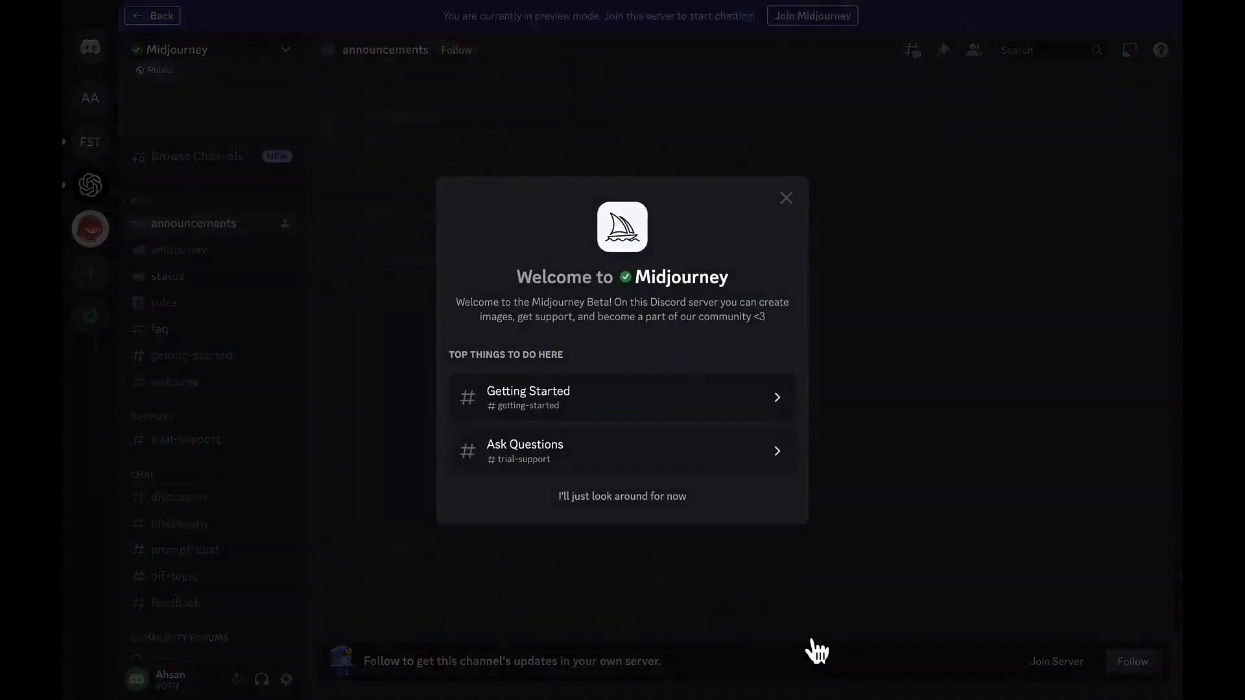
View the Midjourney server's getting-started guide and open the newbies-164 channel in Newcomer Rooms 4
left_click(642, 402)
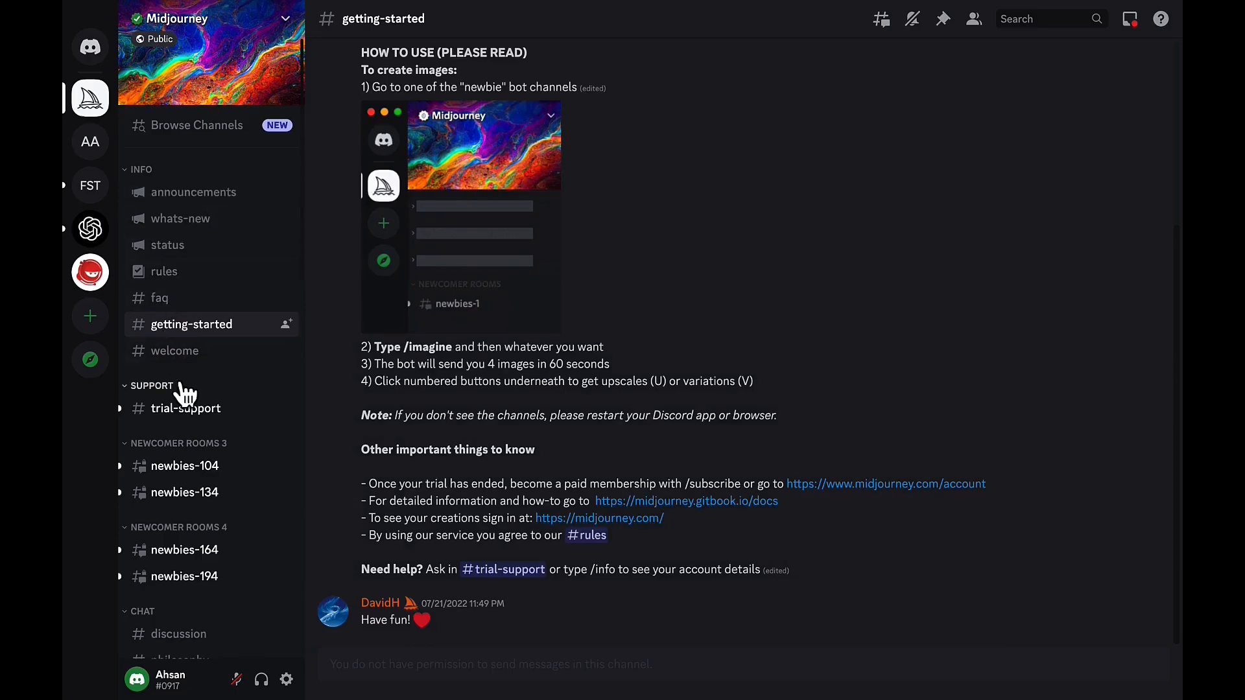
scroll(202, 495, "down", 1)
scroll(201, 495, "down", 3)
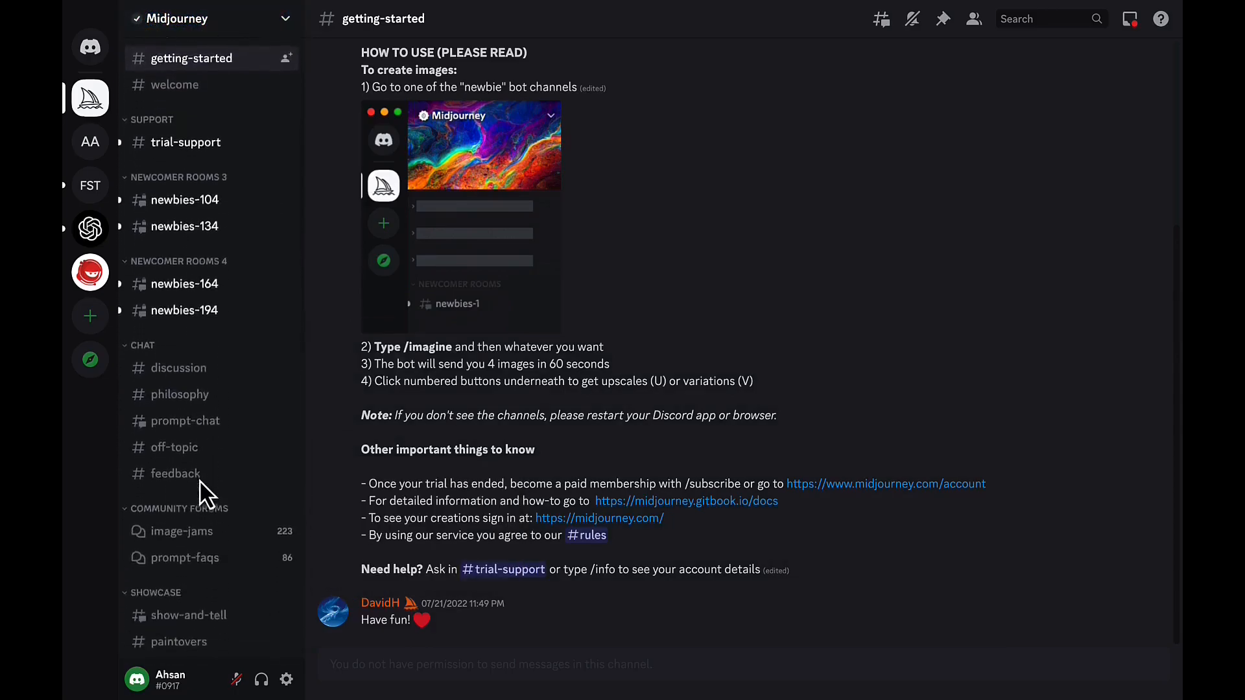
mouse_move(202, 342)
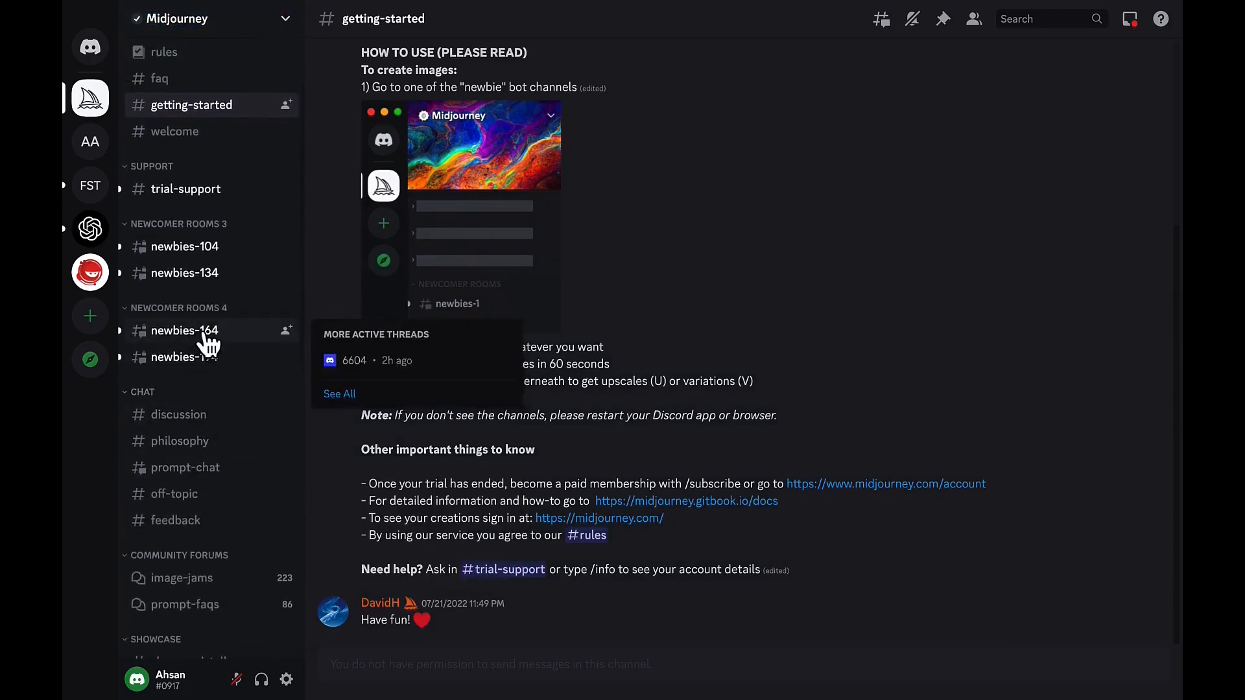
left_click(208, 344)
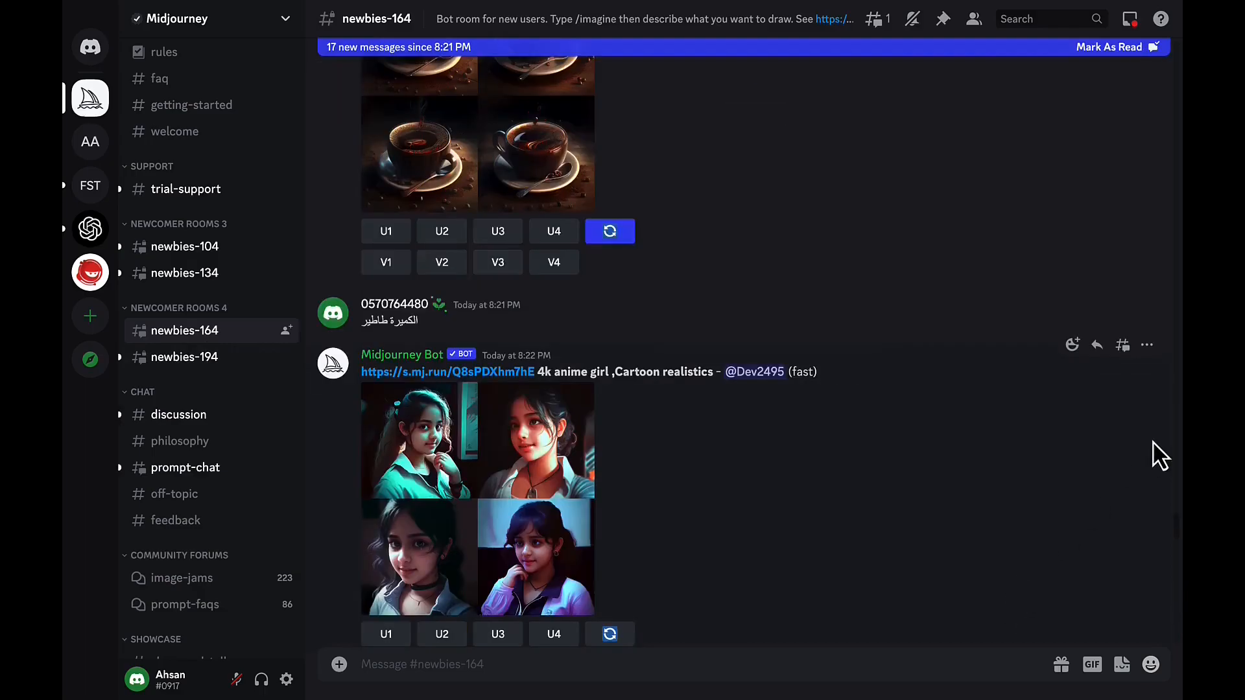
left_click(980, 25)
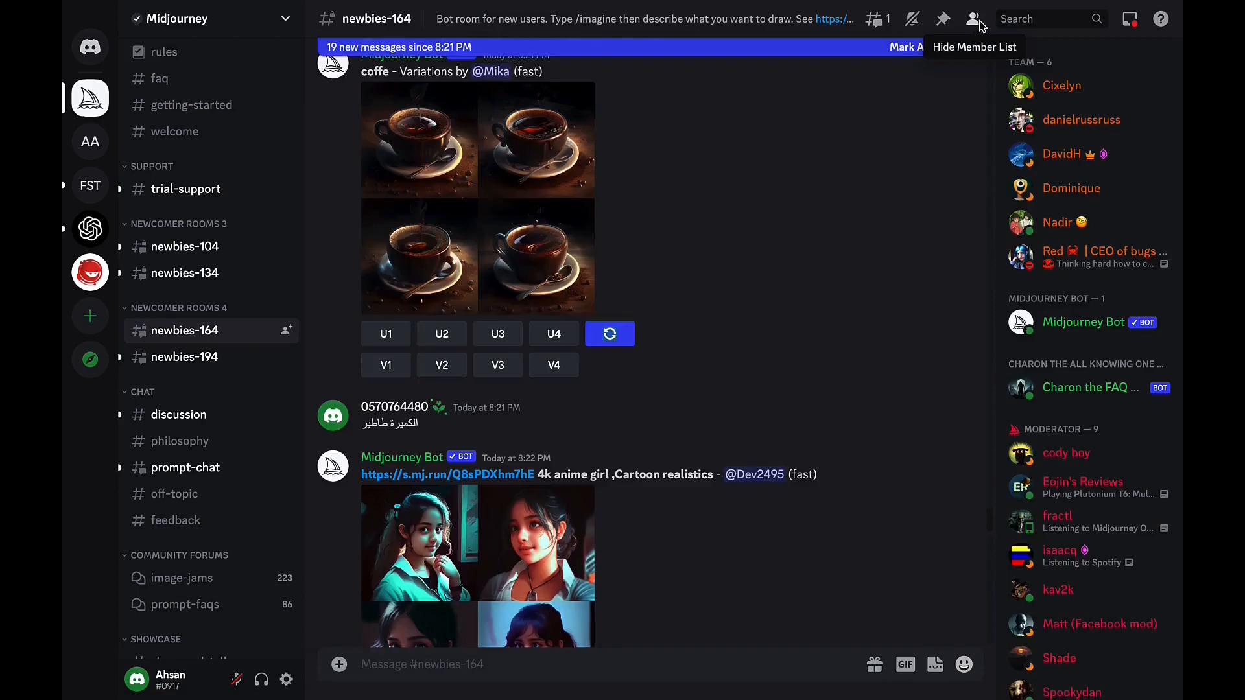
left_click(1083, 330)
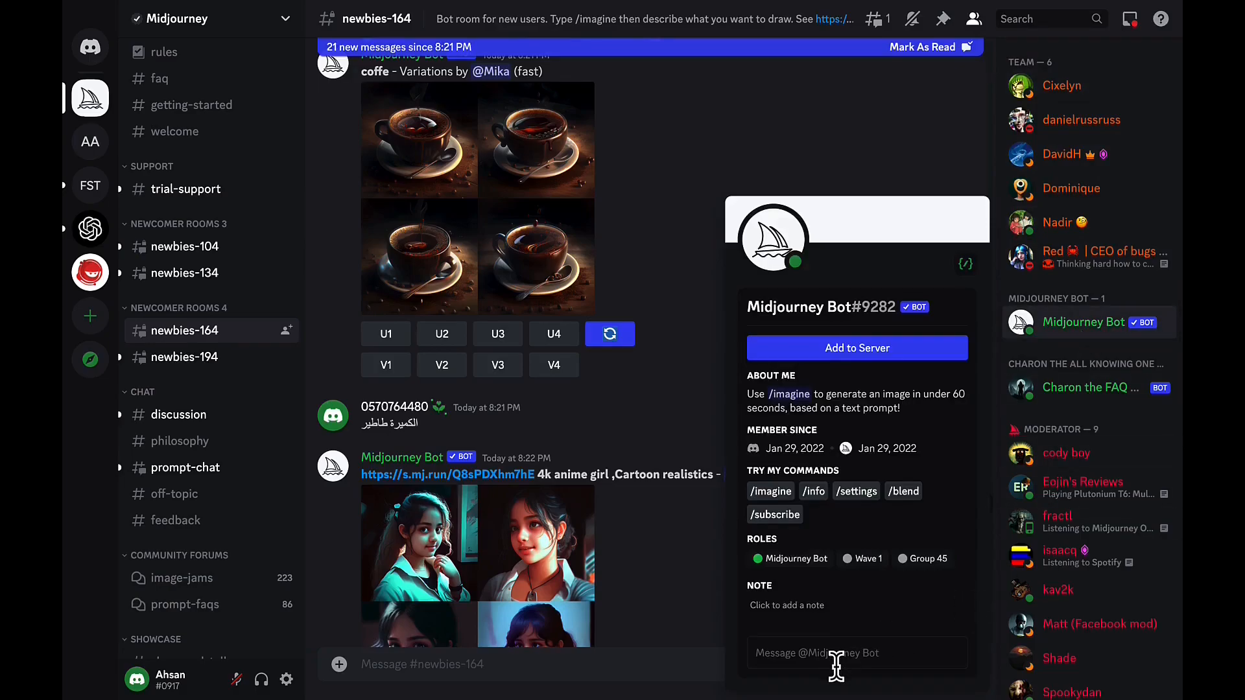
left_click(867, 350)
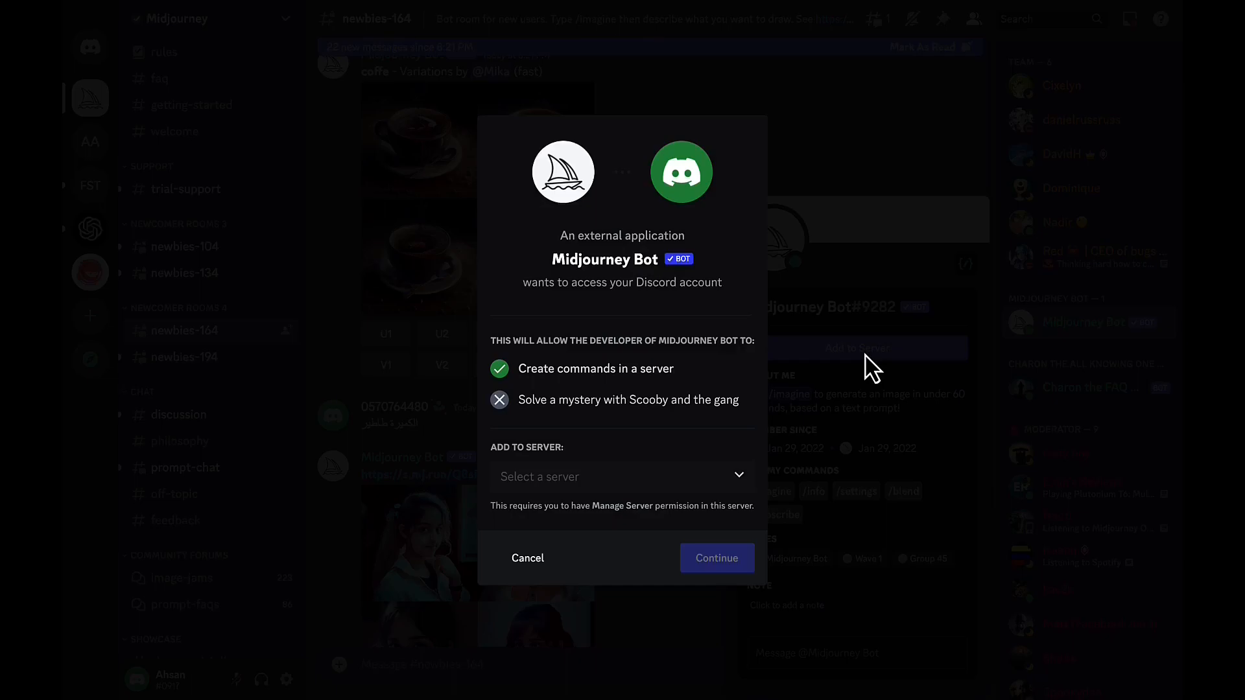
Choose the newly created AI server as the bot's destination and authorize all of its requested permissions
left_click(721, 486)
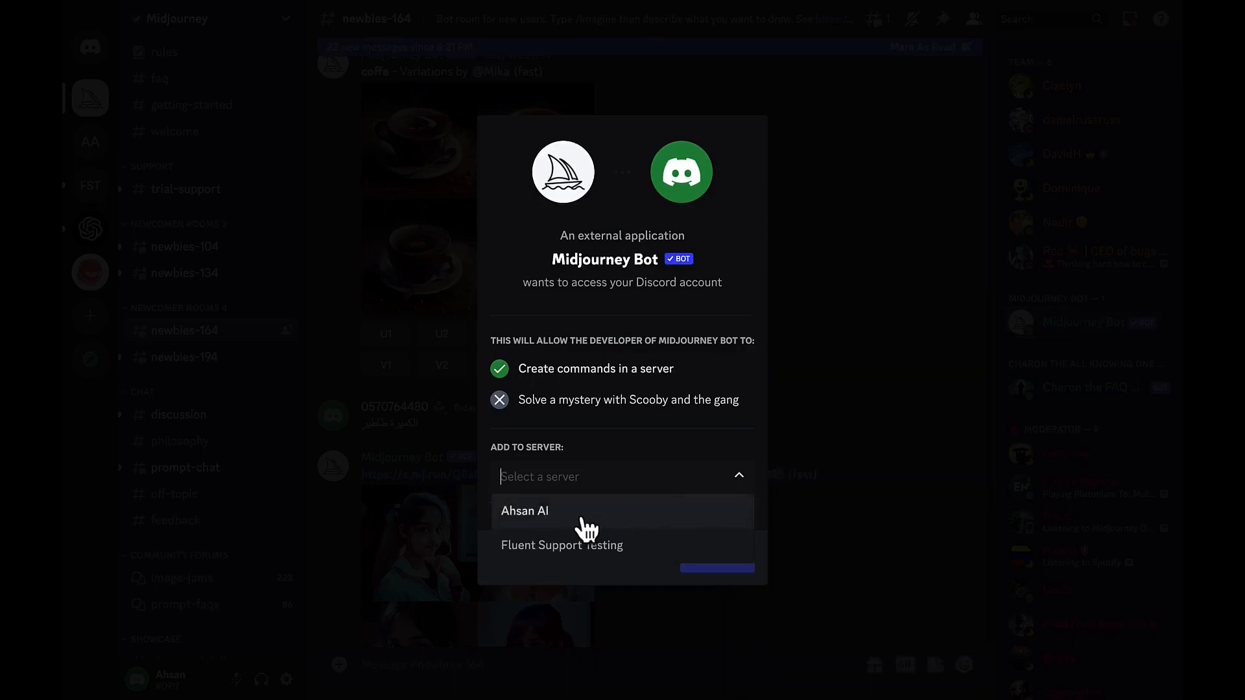
left_click(583, 517)
left_click(710, 556)
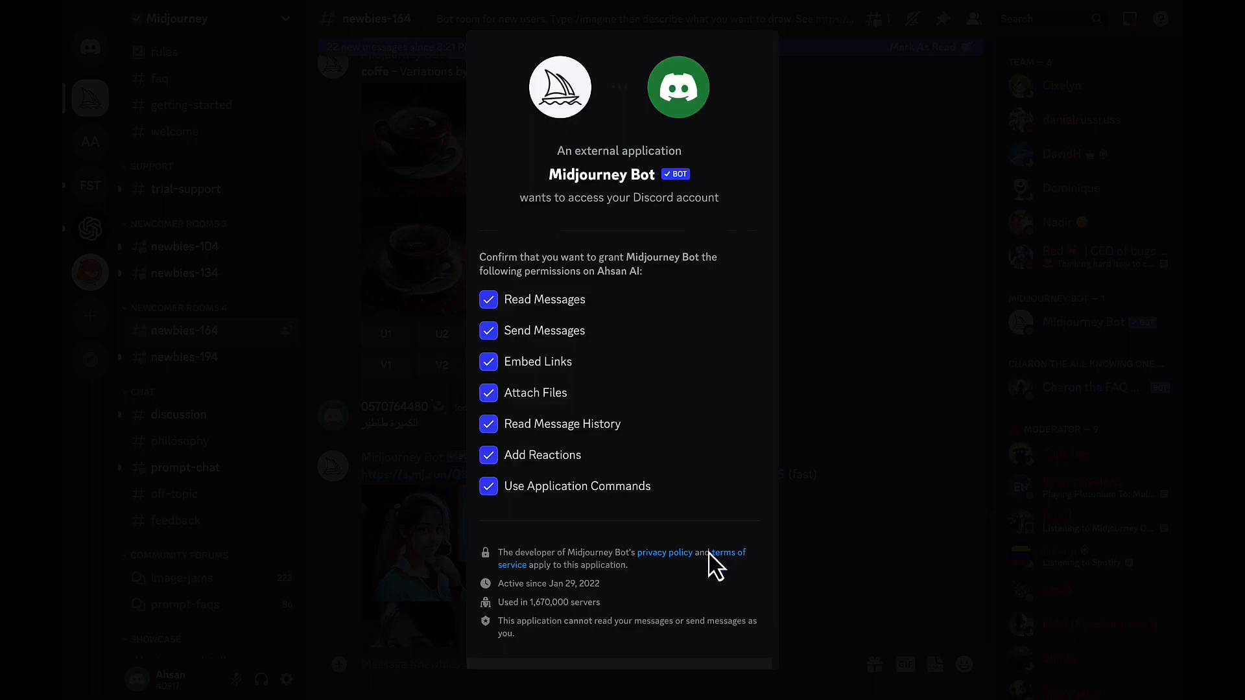
scroll(714, 565, "down", 1)
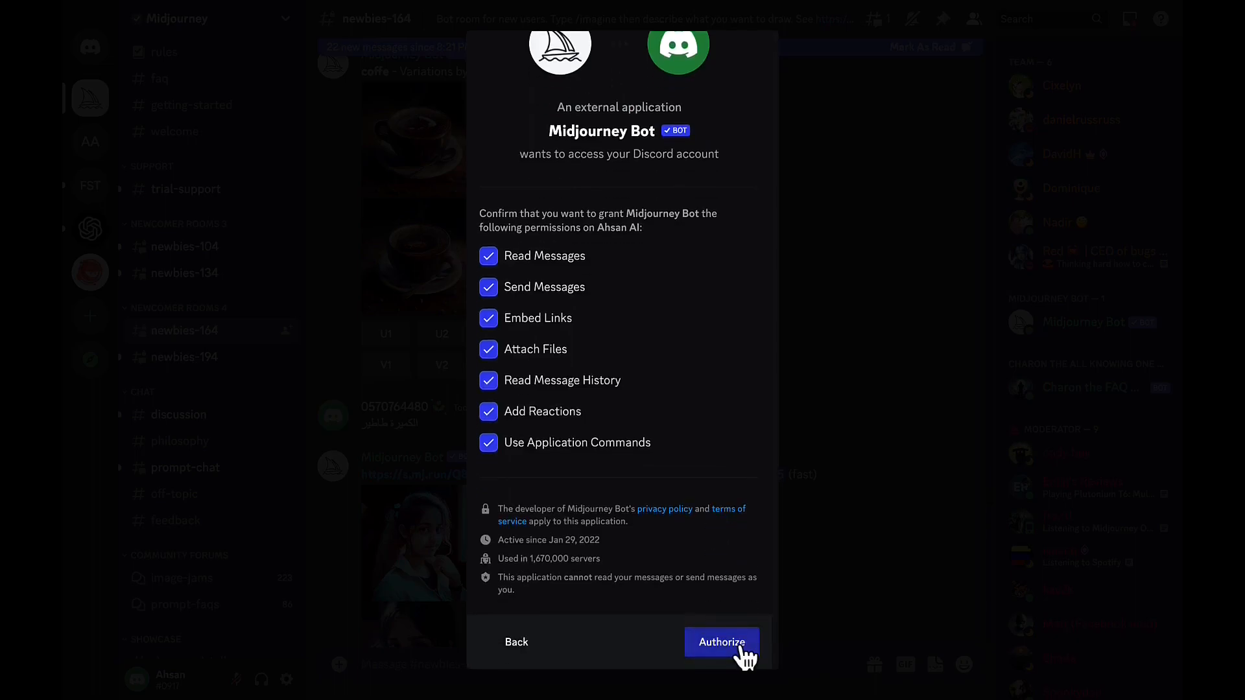
left_click(743, 646)
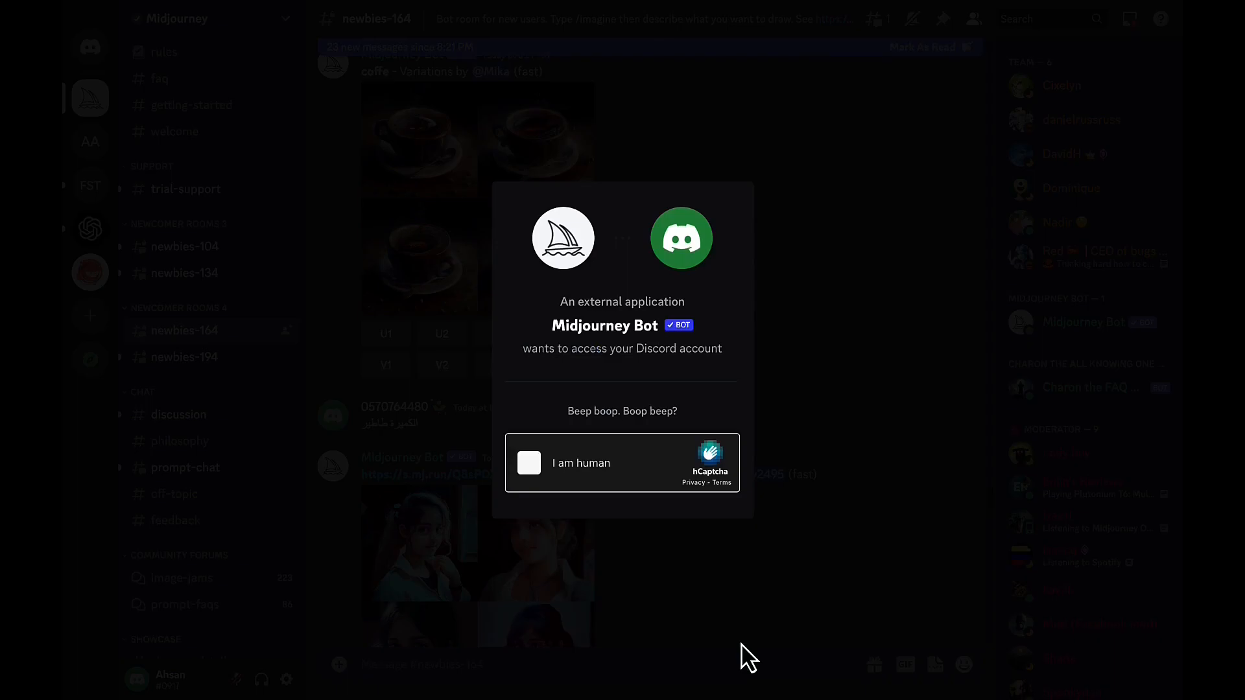
Complete the human check by selecting the four images of pandas in a forest, and close the authorization window
left_click(529, 464)
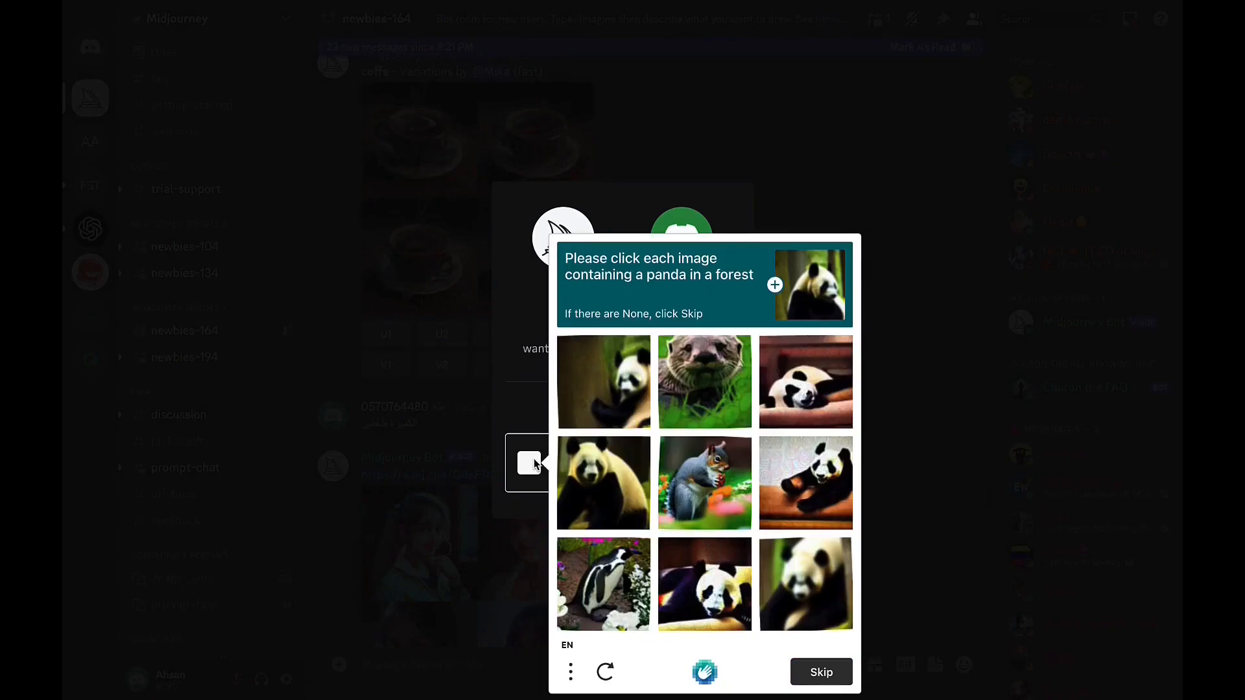
left_click(622, 423)
left_click(613, 495)
left_click(790, 494)
left_click(795, 575)
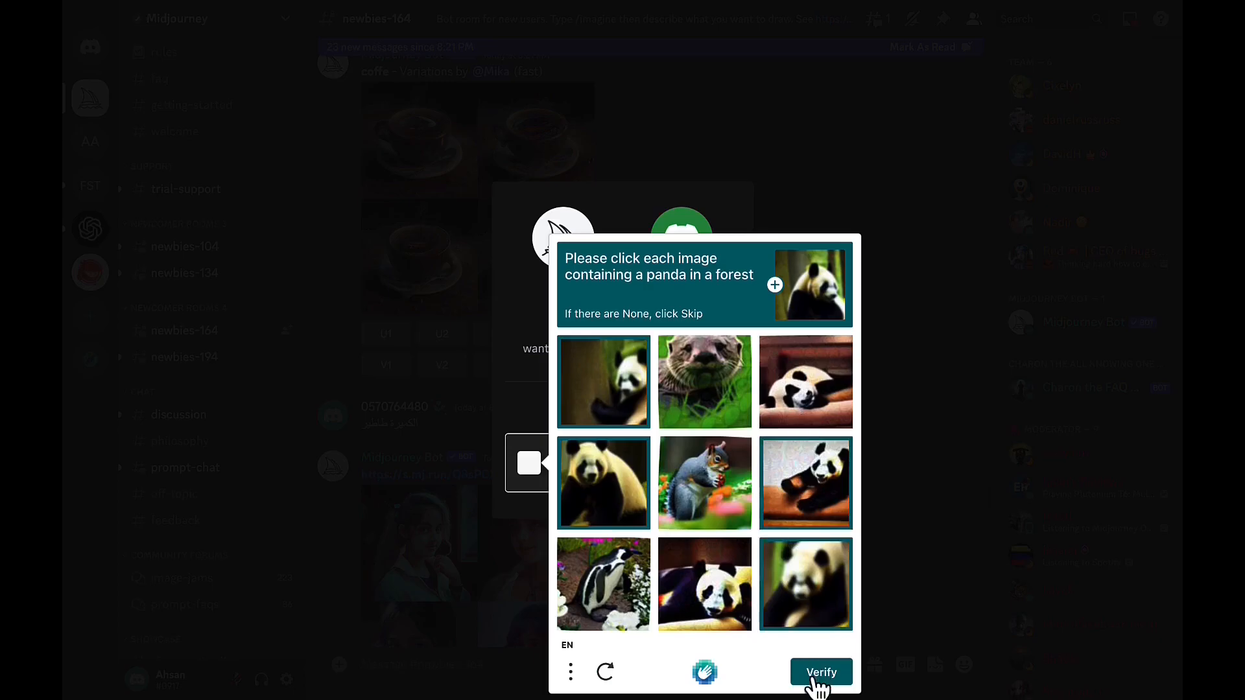
left_click(821, 672)
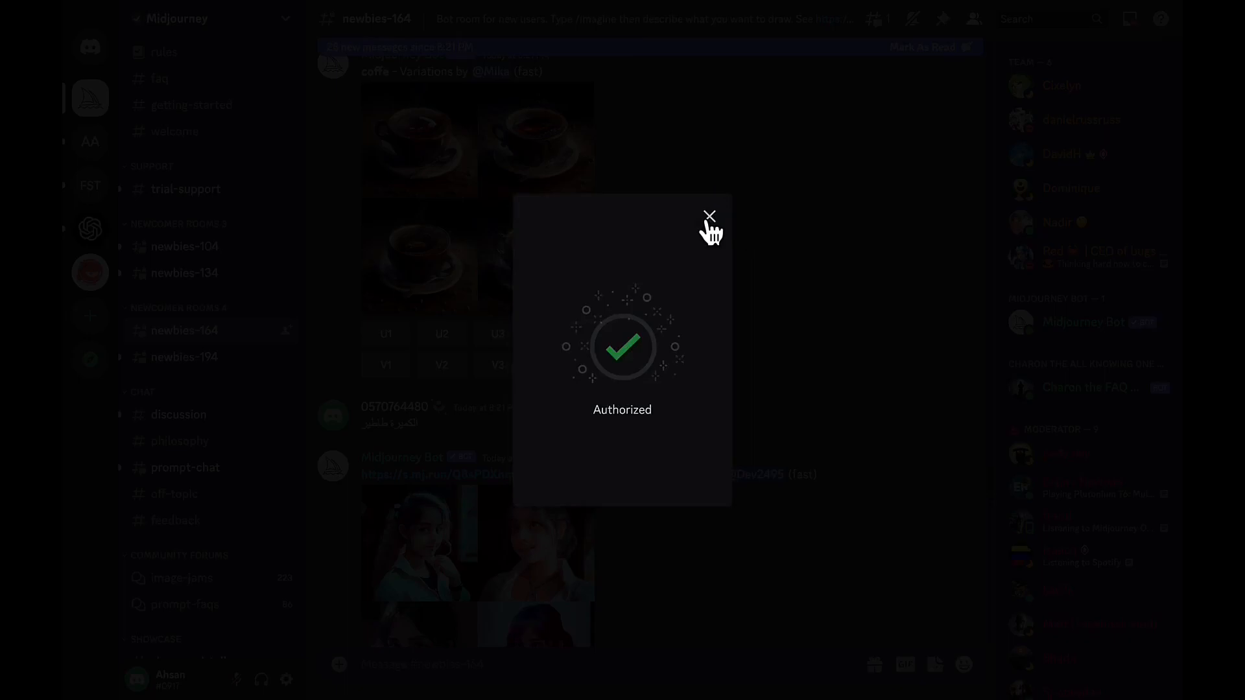
left_click(710, 216)
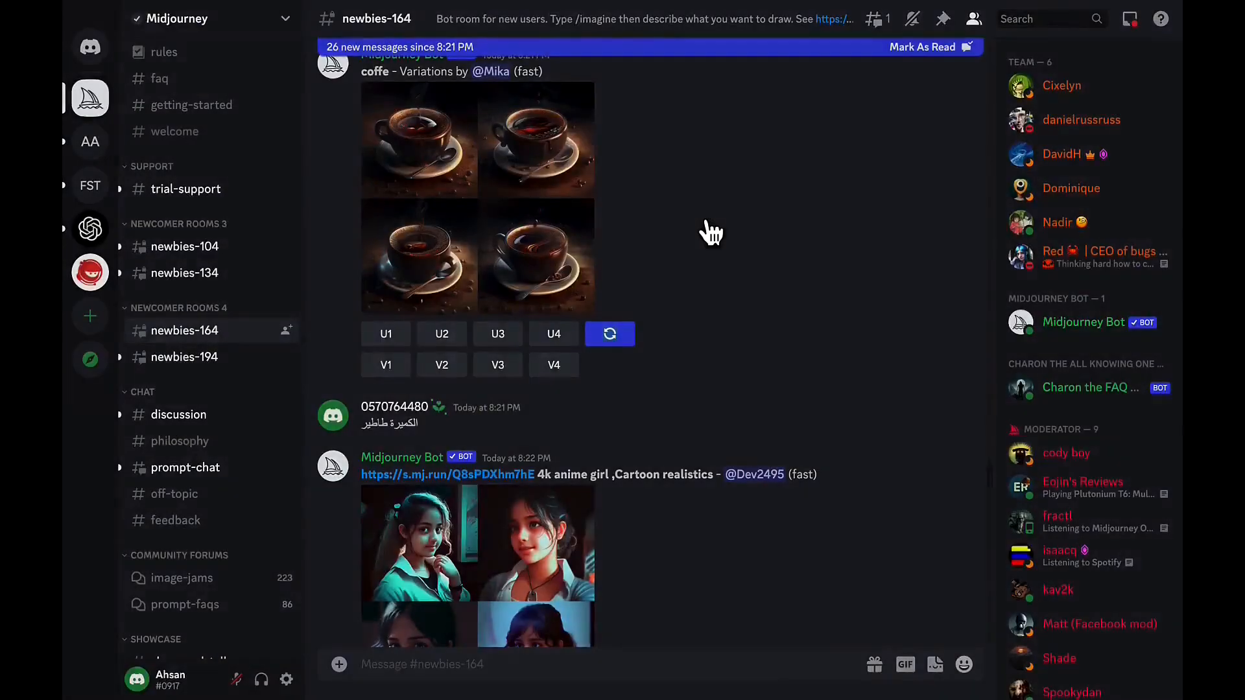
Go to the newly created AI server and send the /imagine command with the prompt "cycyberpunk, cat" in the general channel
left_click(94, 149)
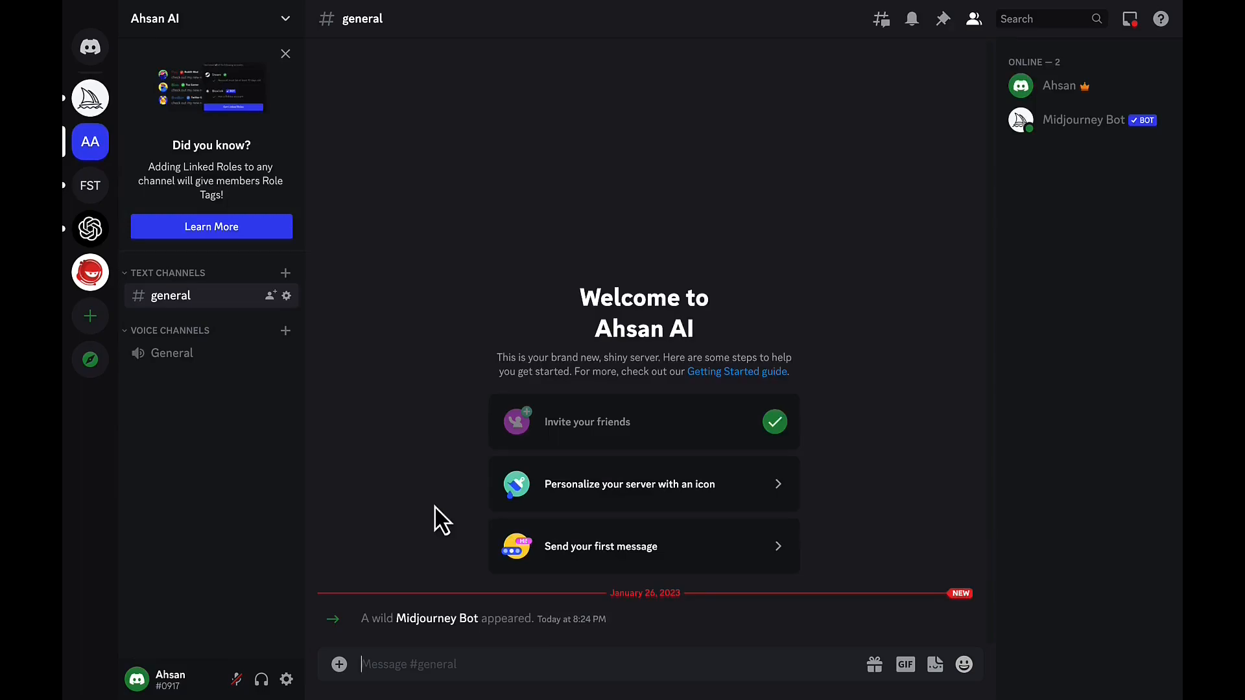
type("/im")
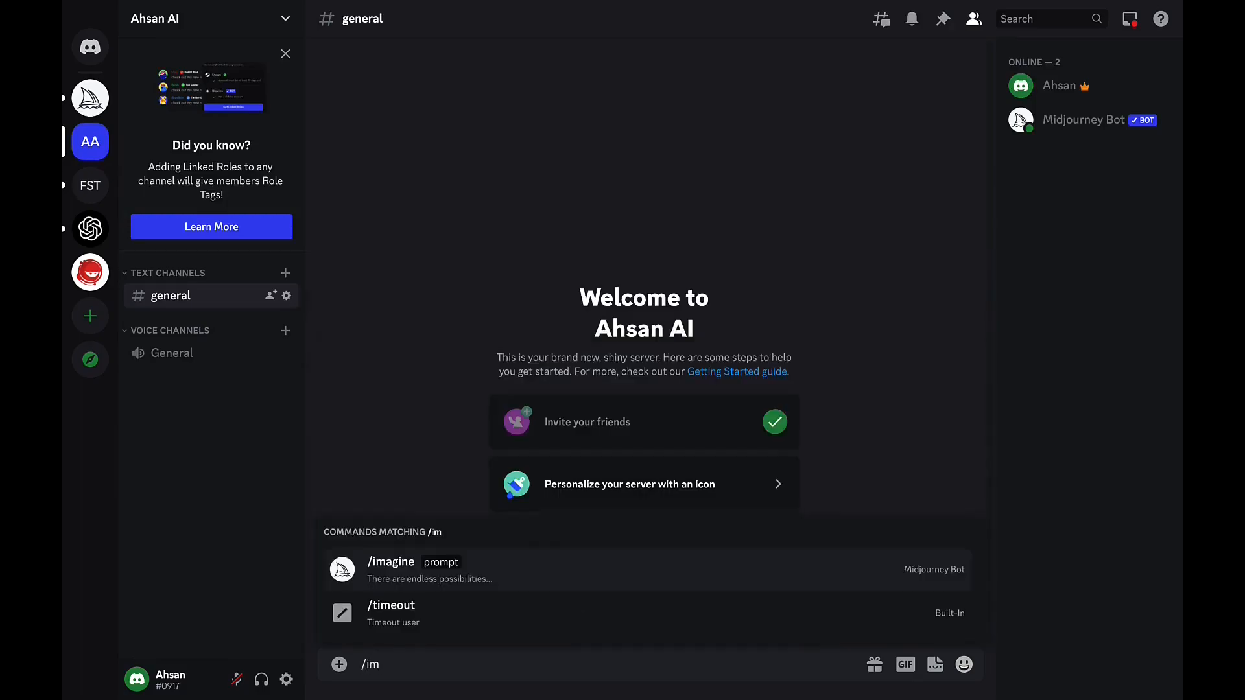
left_click(414, 580)
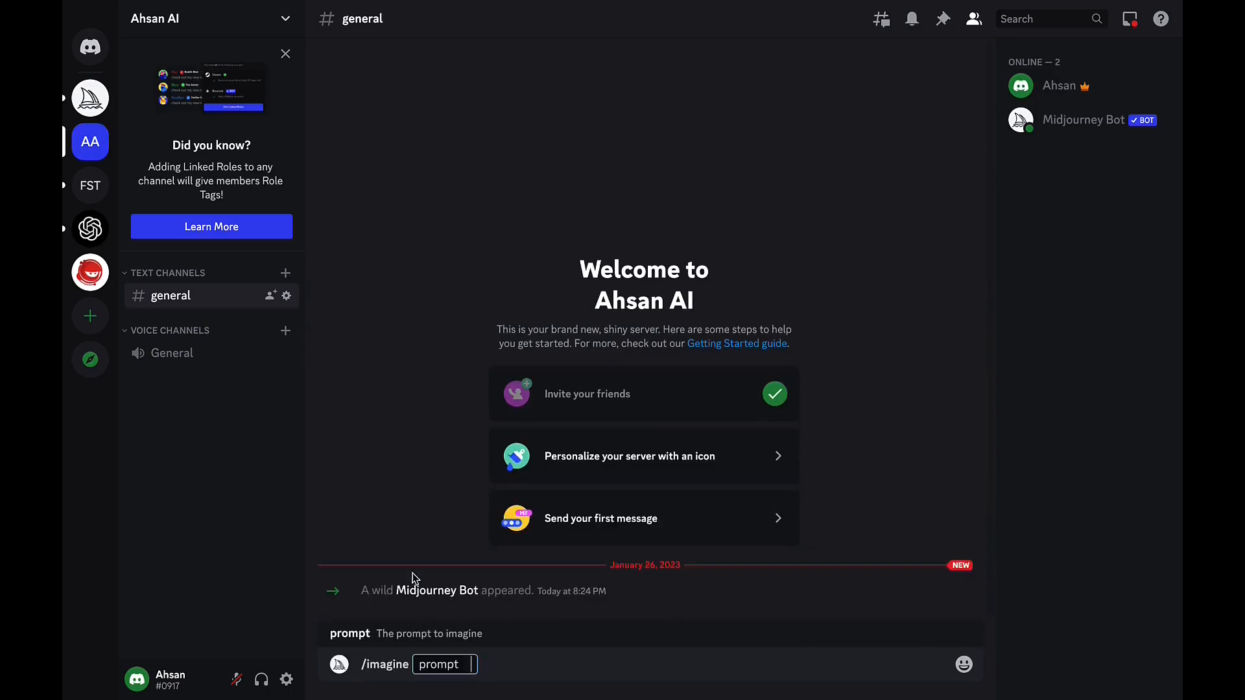
type("cycyber")
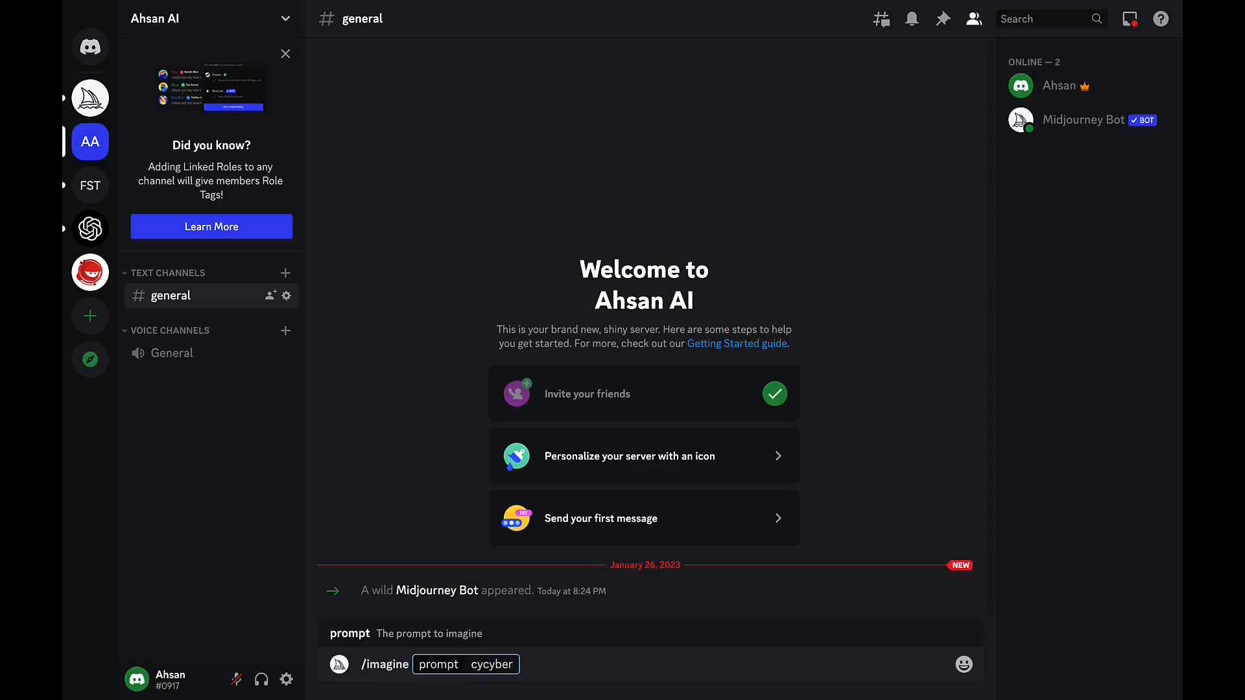
type("punk")
type(", cat")
key("Return")
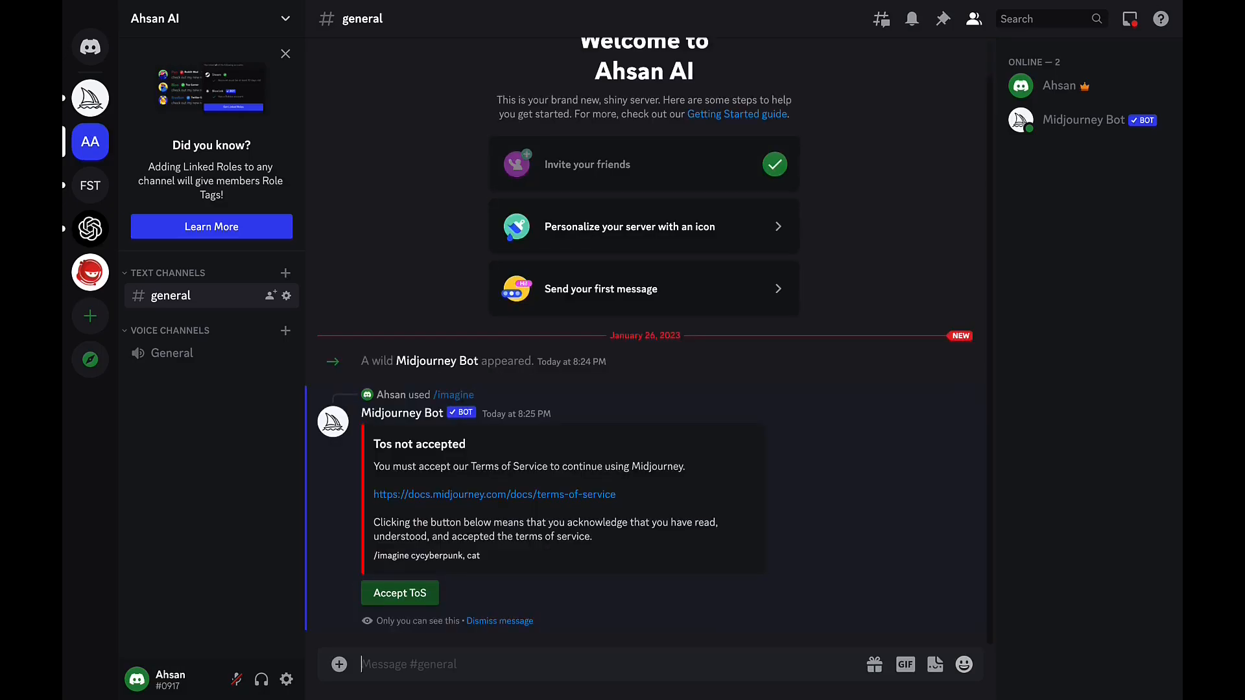
Accept Midjourney's Terms of Service and look through the directions in the bot's welcome message
left_click(417, 600)
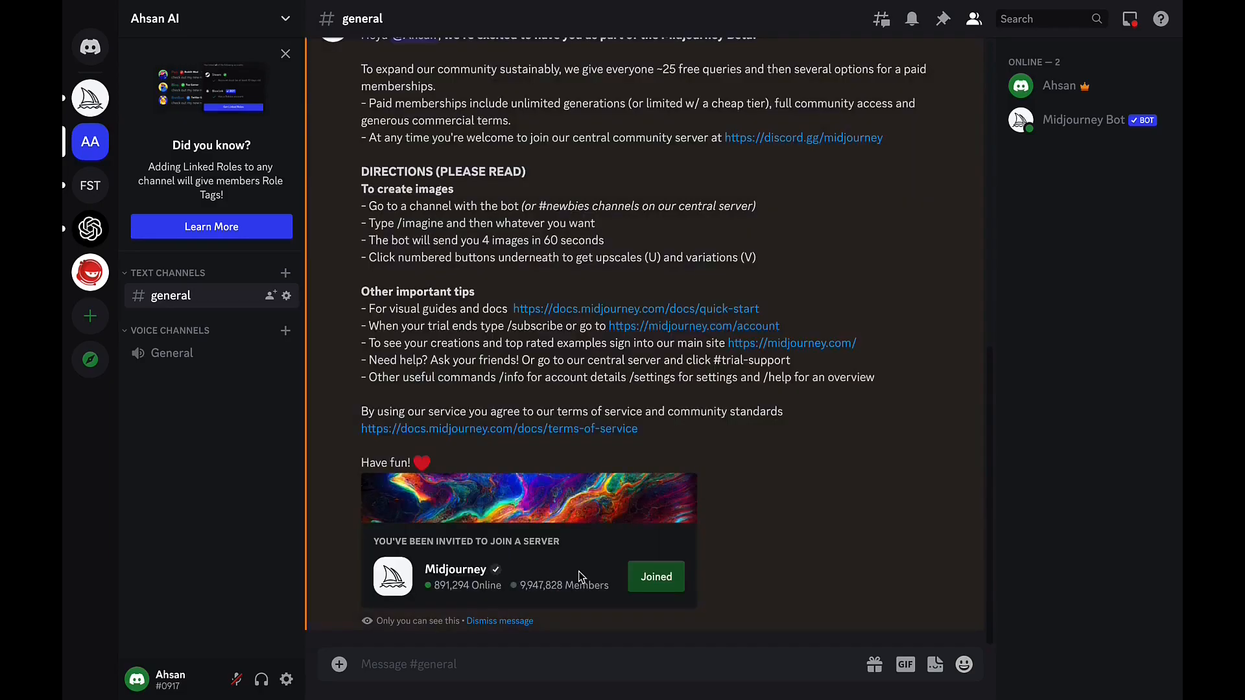
scroll(749, 516, "up", 3)
scroll(749, 515, "down", 2)
scroll(749, 516, "down", 1)
Upload the portrait .jpeg photo from the Downloads folder and send it in the general channel
left_click(339, 664)
scroll(590, 336, "down", 2)
scroll(556, 338, "up", 2)
scroll(556, 339, "up", 2)
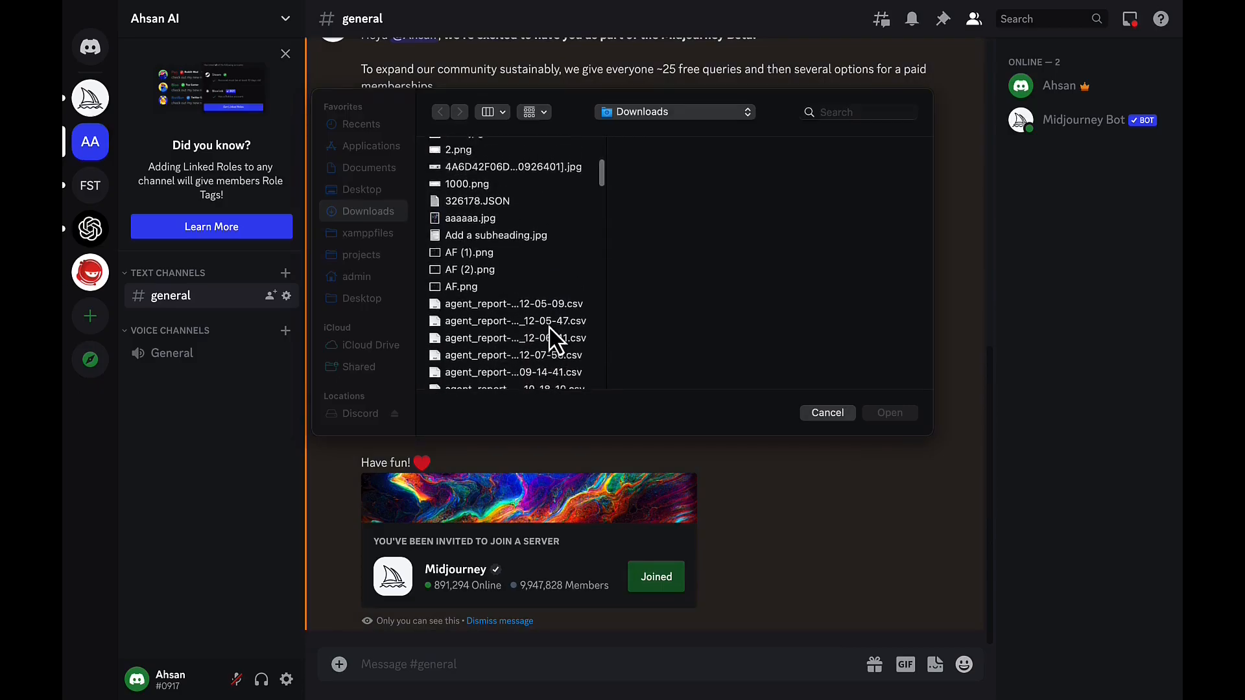
scroll(556, 337, "down", 5)
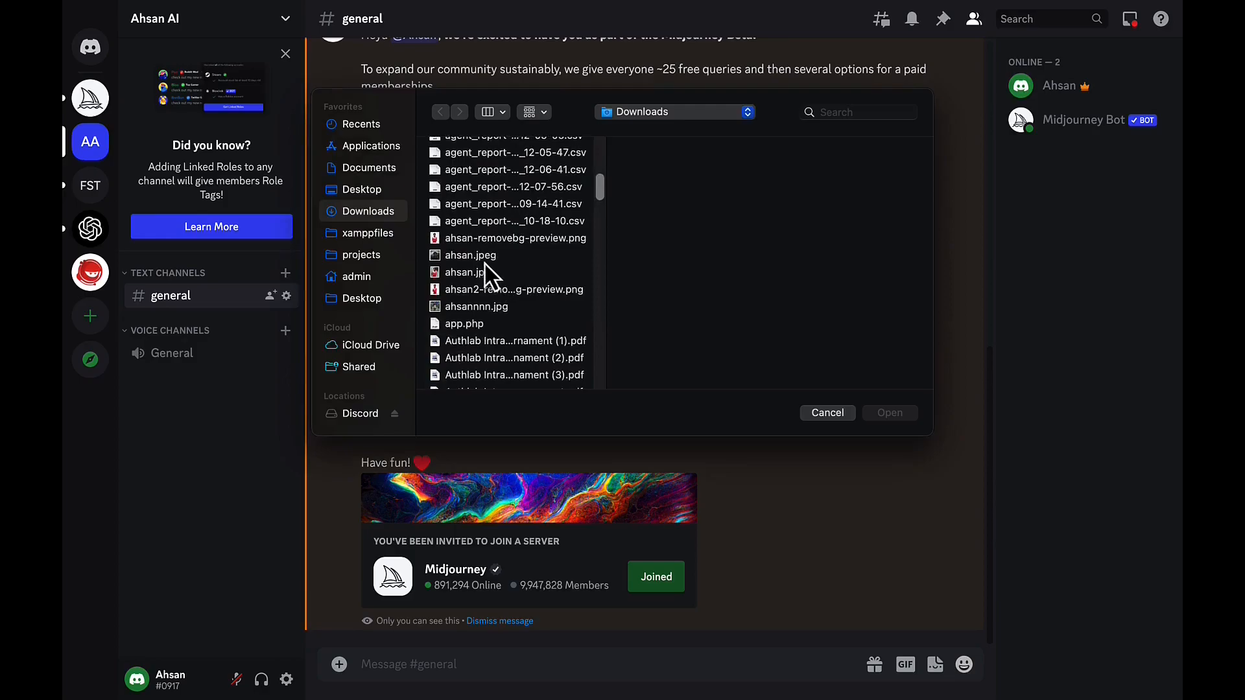
left_click(483, 259)
left_click(896, 413)
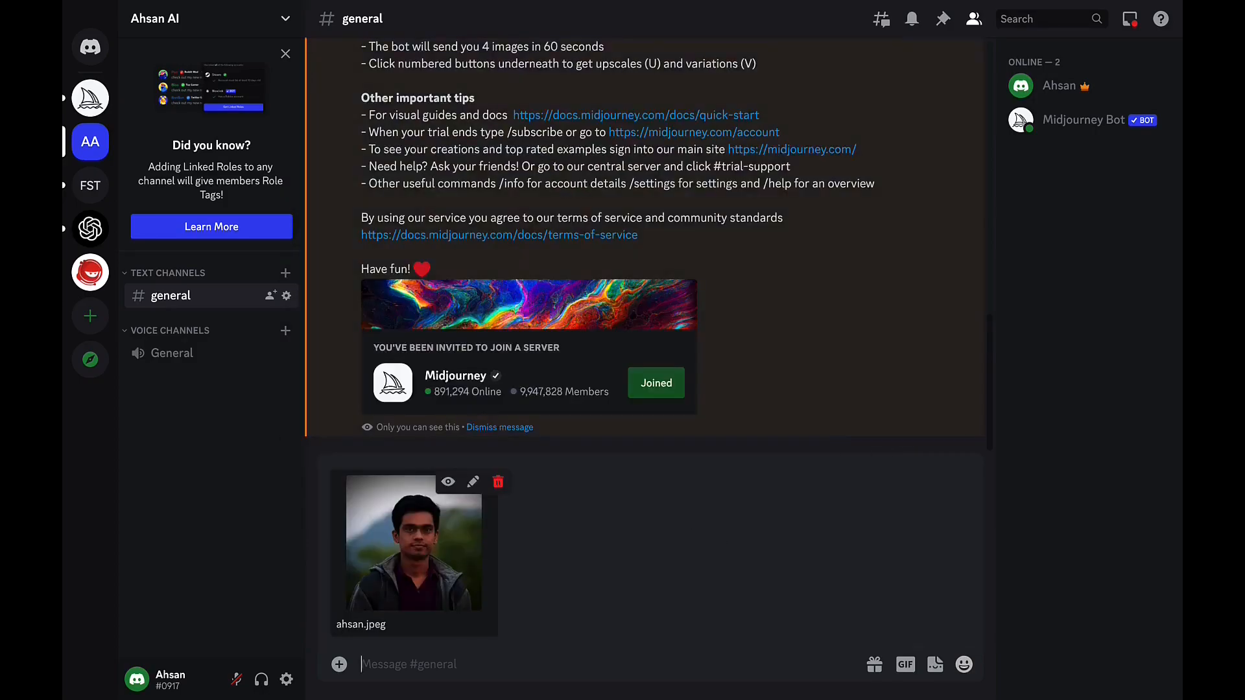
key("Return")
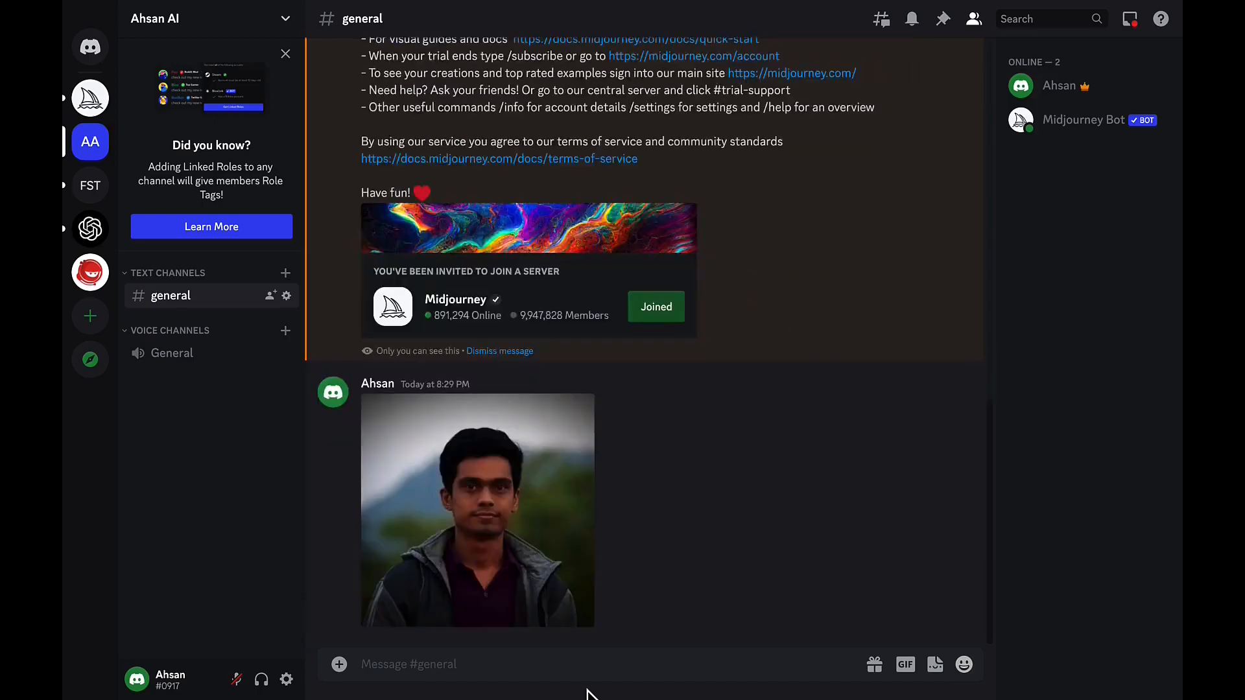
Preview the sent portrait at larger size, close the preview, and copy the image's link
left_click(514, 575)
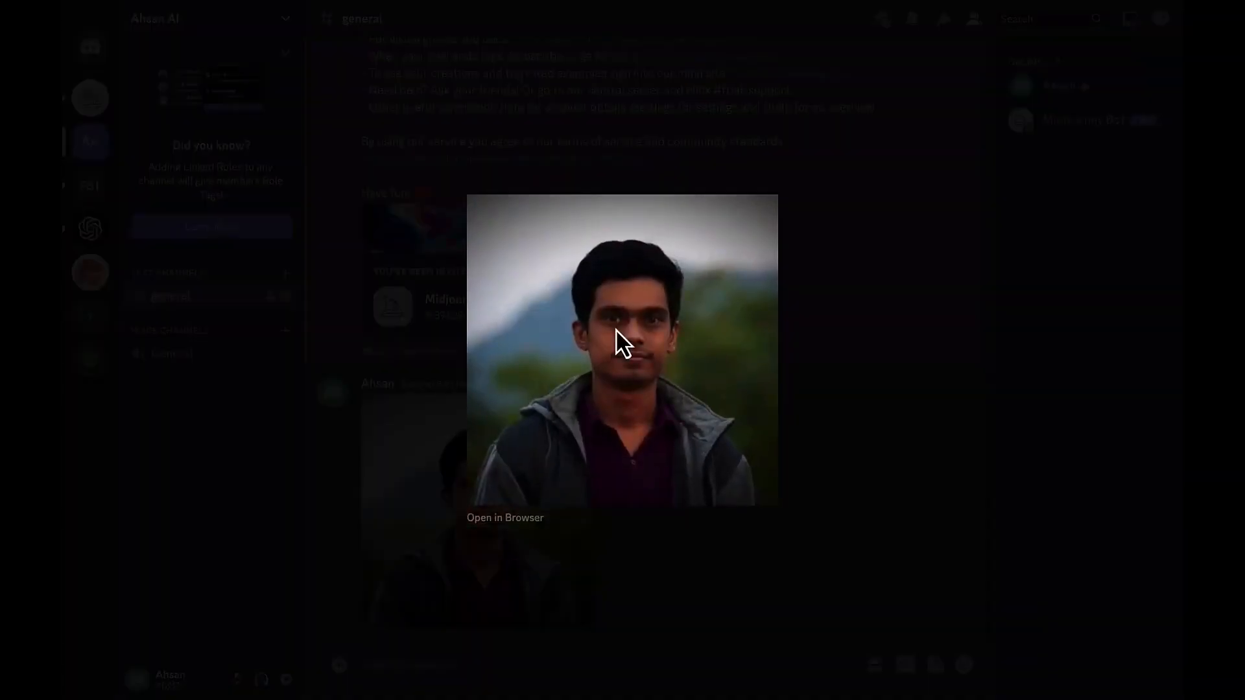
left_click(834, 353)
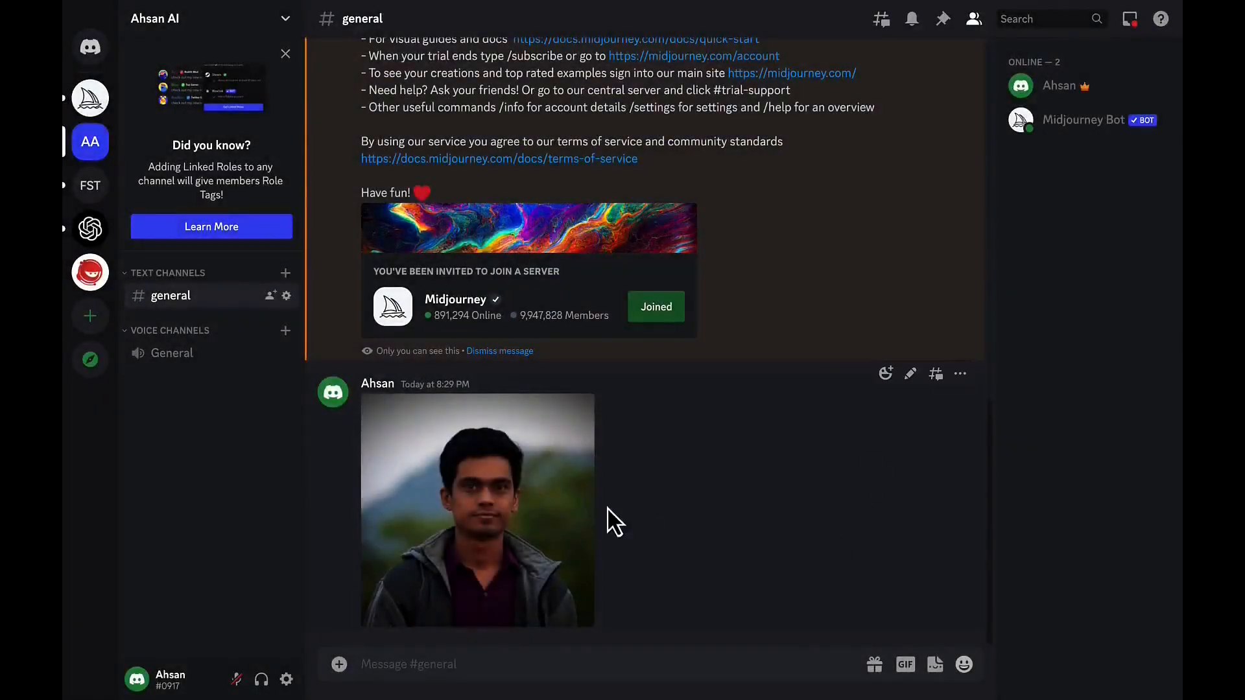
right_click(478, 516)
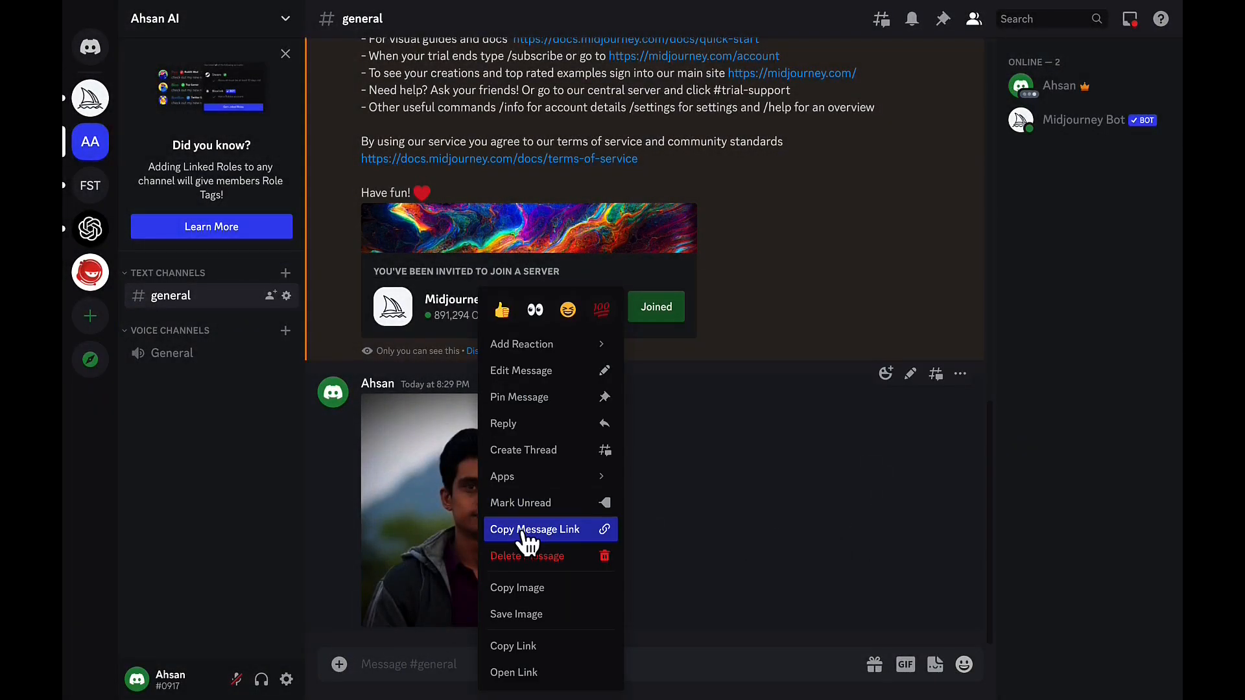
left_click(512, 648)
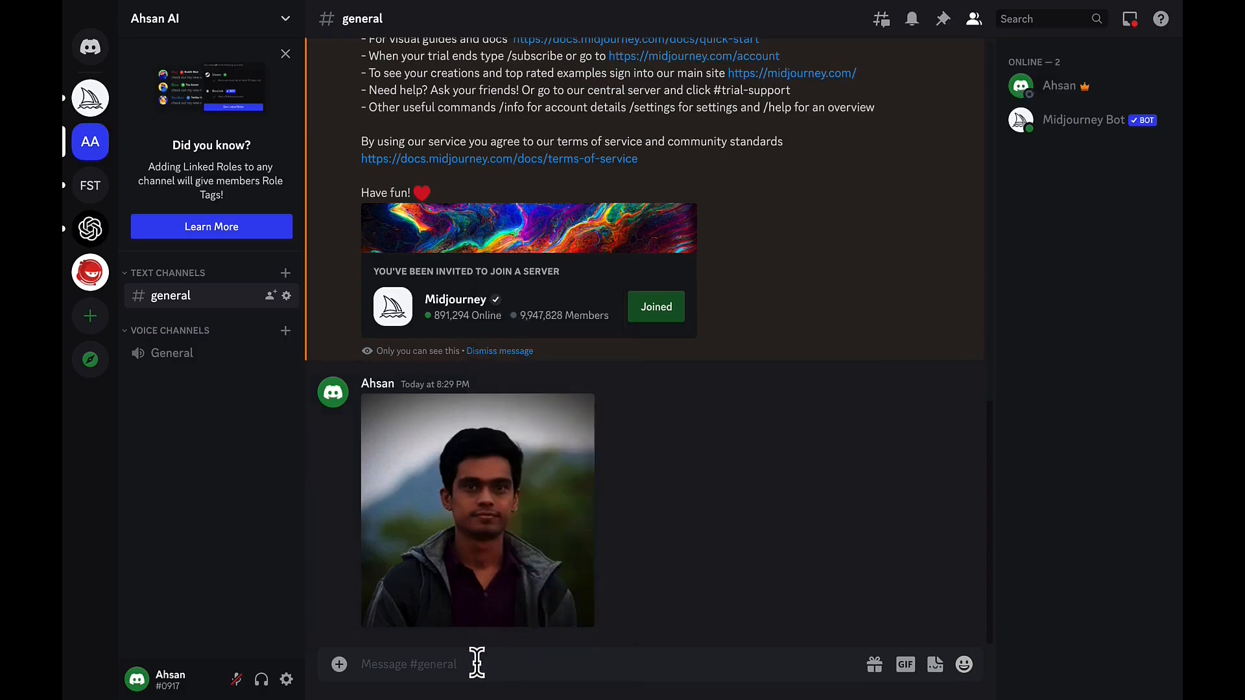
Send the /imagine command with the copied portrait link followed by ", cyberpunk, smart boy, with cat" as the prompt
type("/")
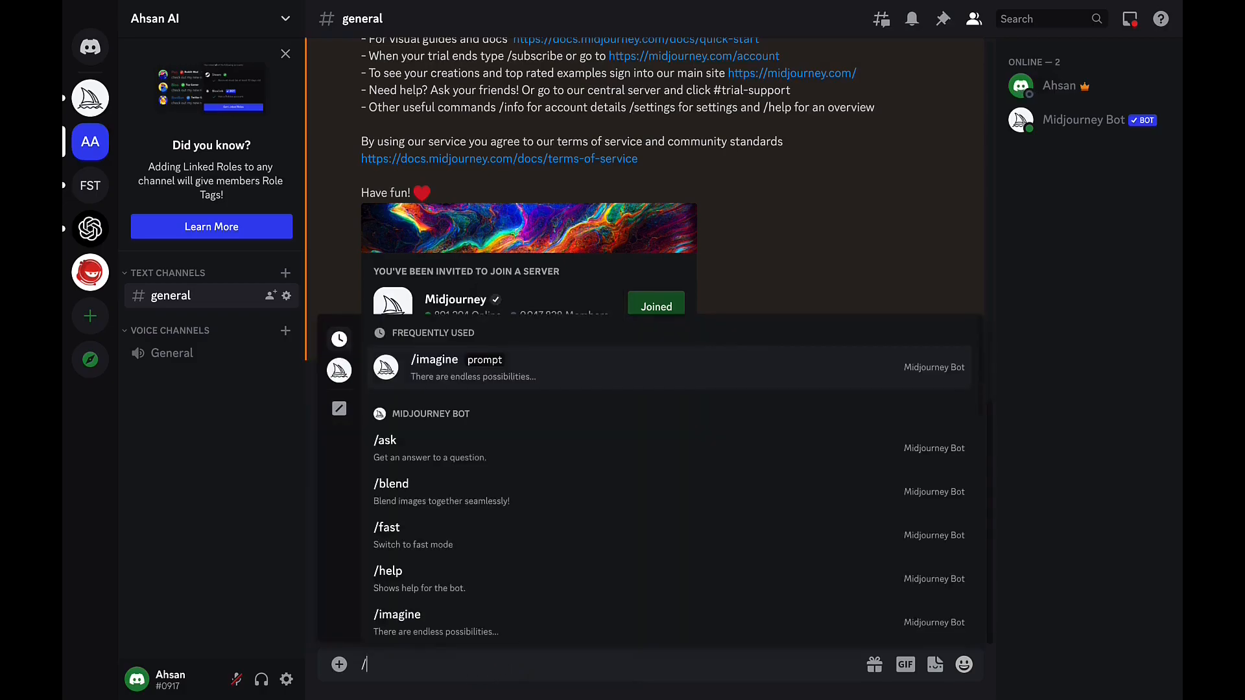
type("imagine prompt")
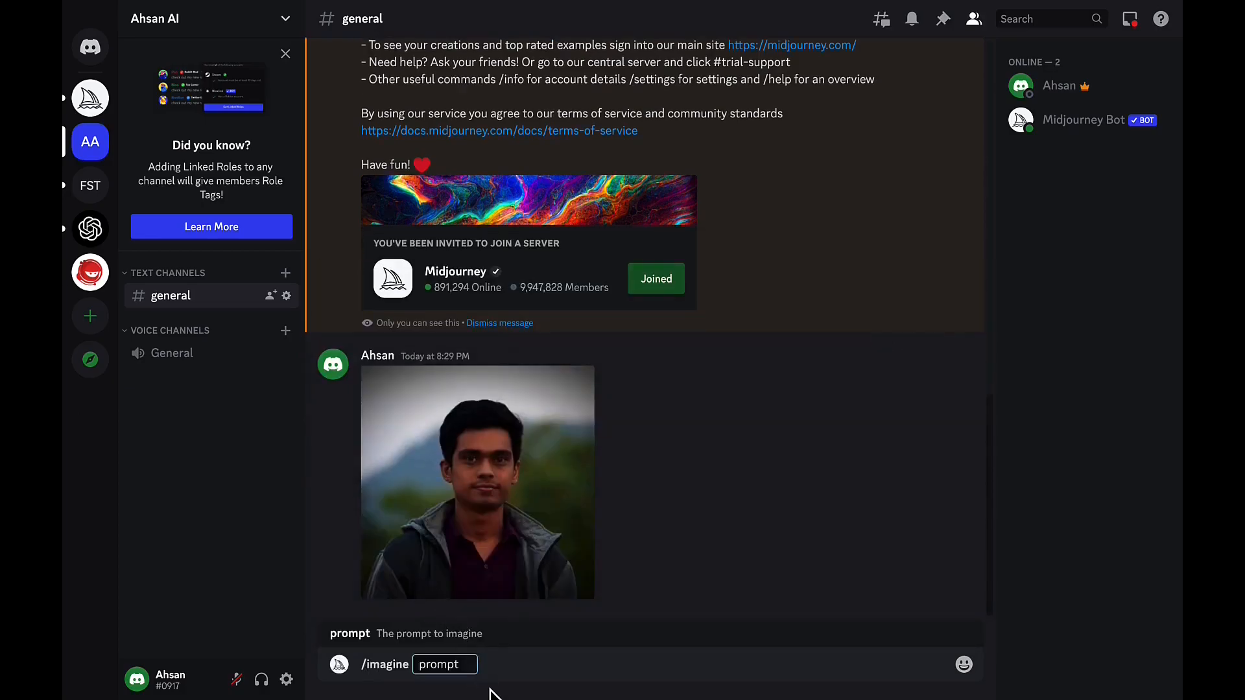
key("ctrl+v")
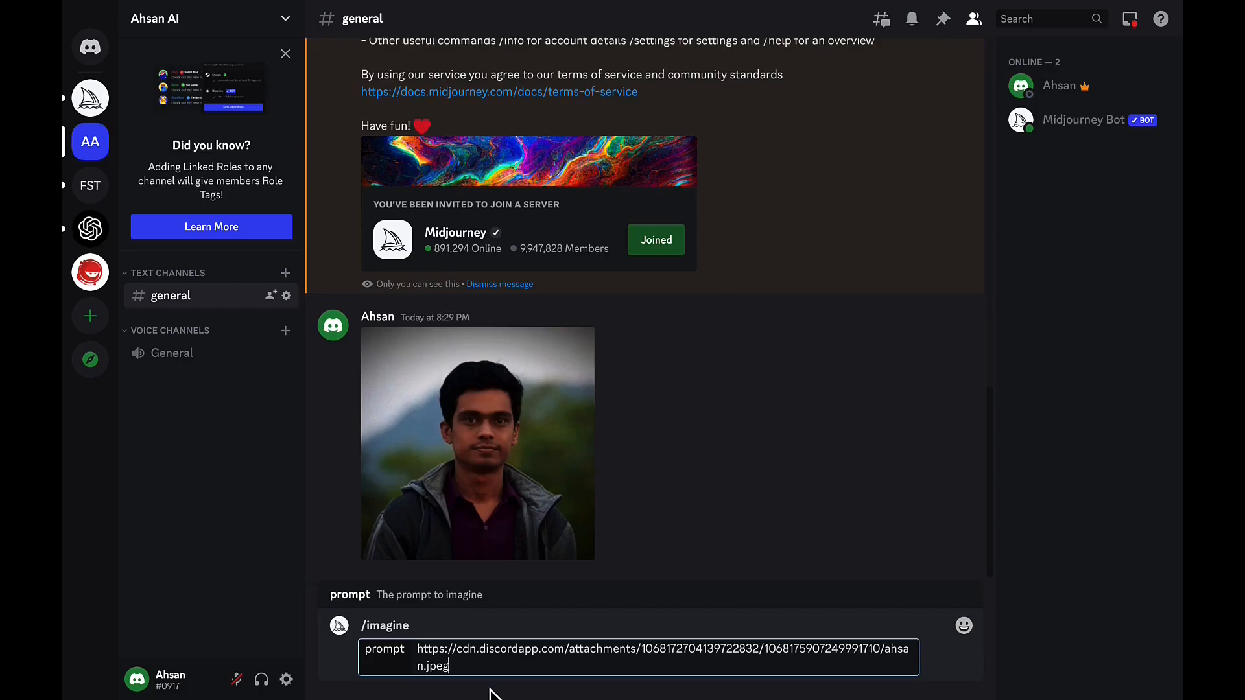
type(", cyberpunk, smart boy")
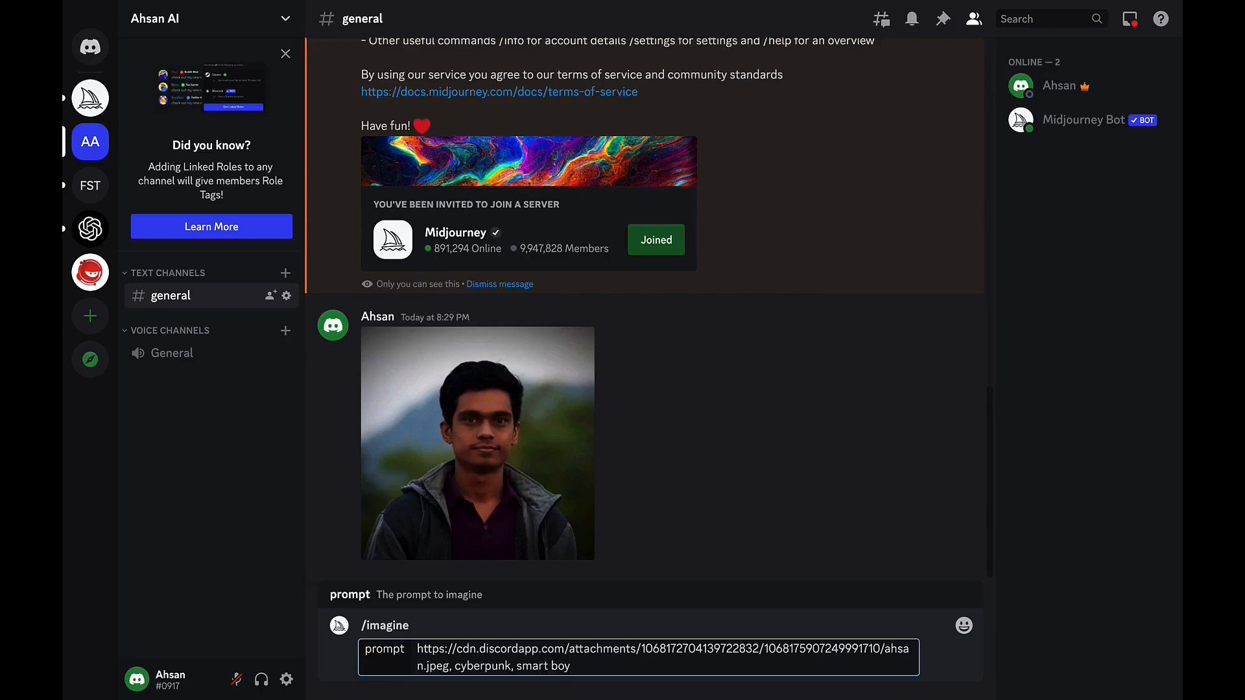
type(", with cat")
key("Return")
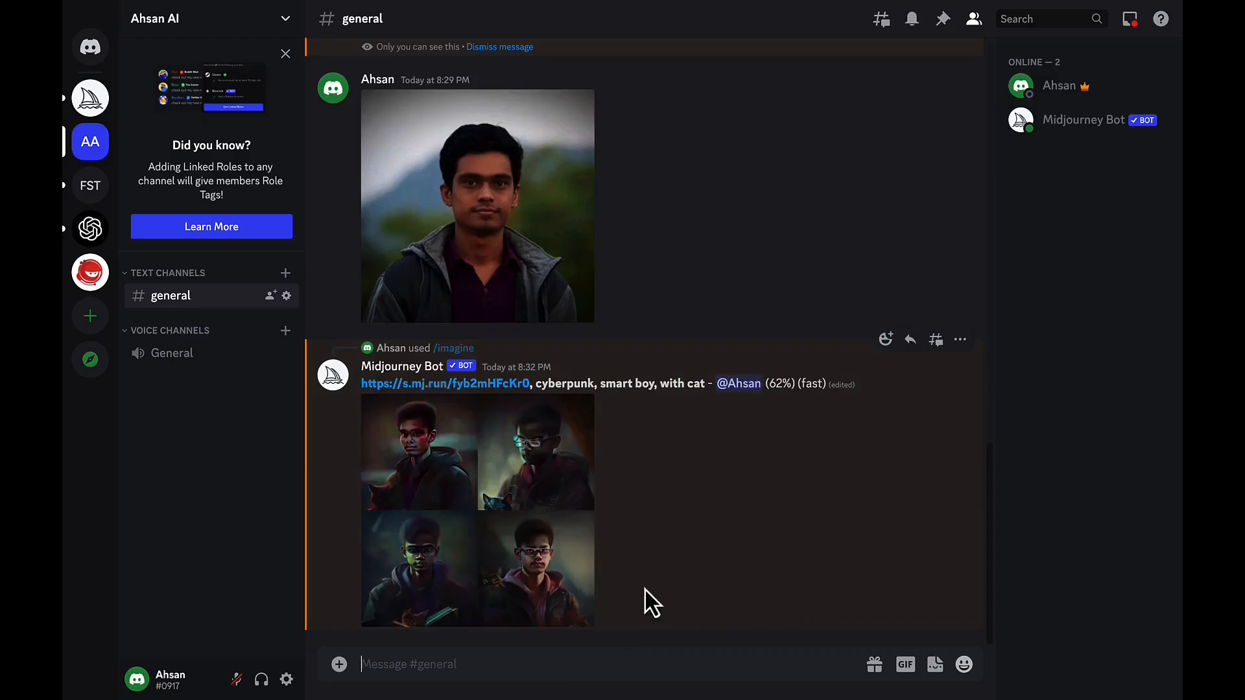
View the four generated portraits enlarged, close the preview, and enlarge the finished image grid again
left_click(421, 600)
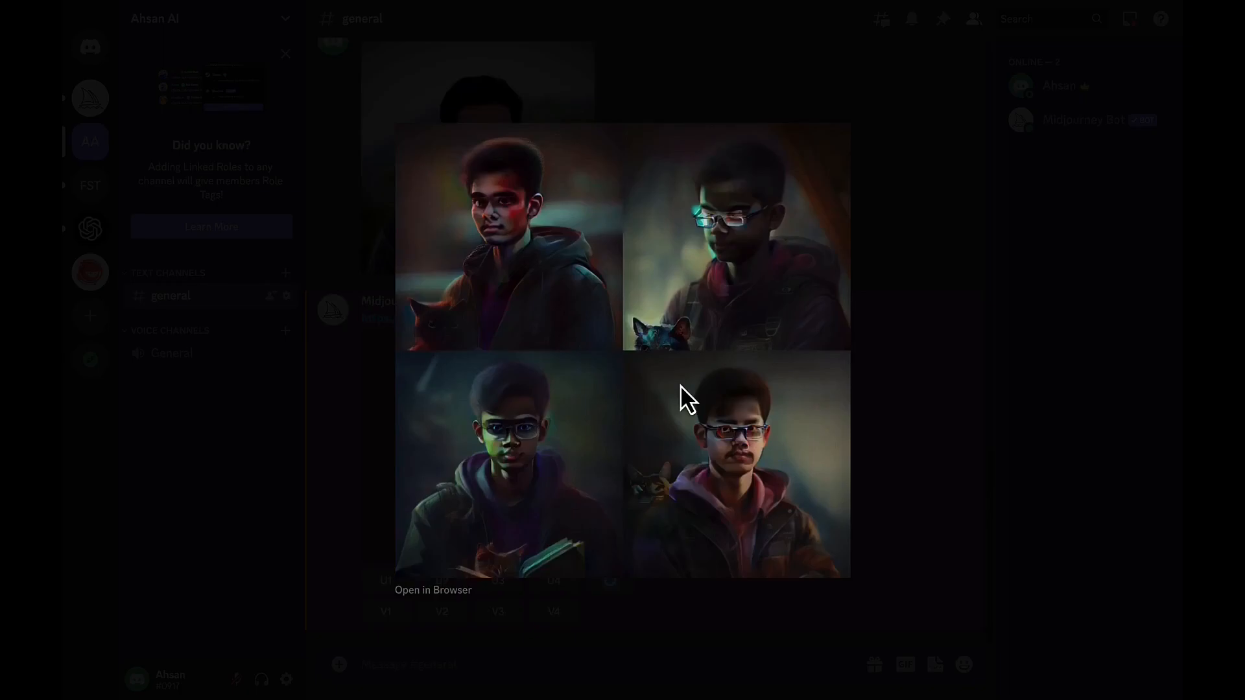
left_click(1103, 142)
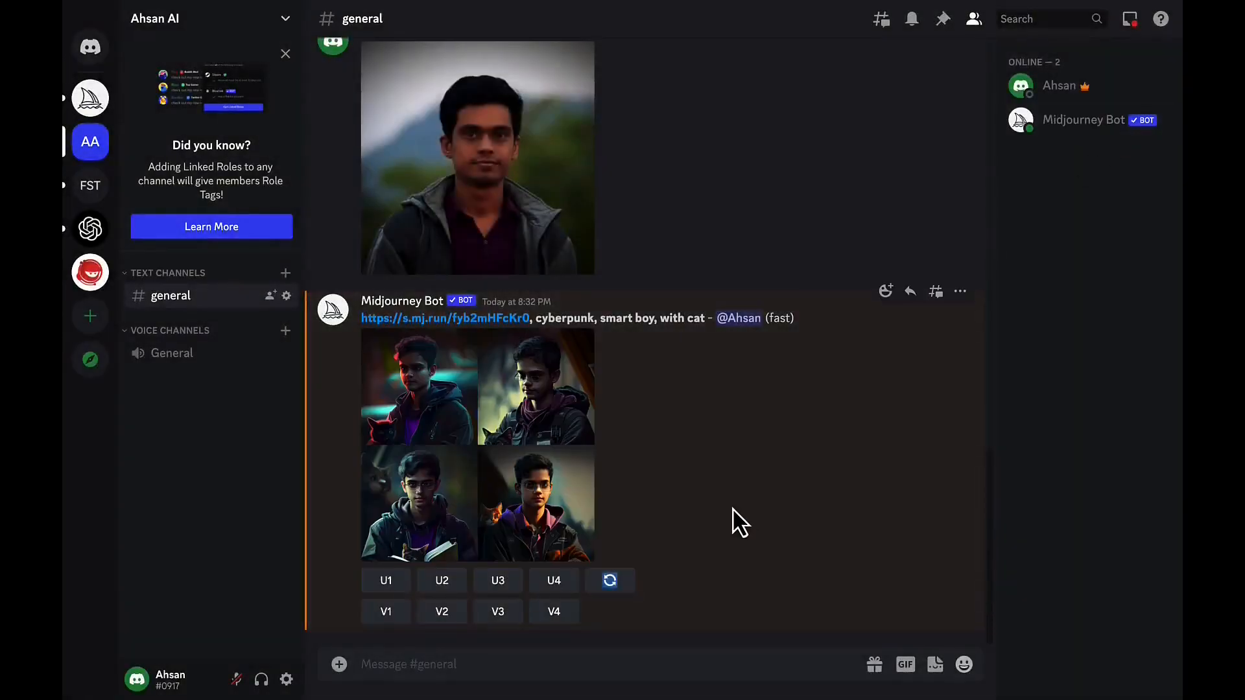
left_click(590, 522)
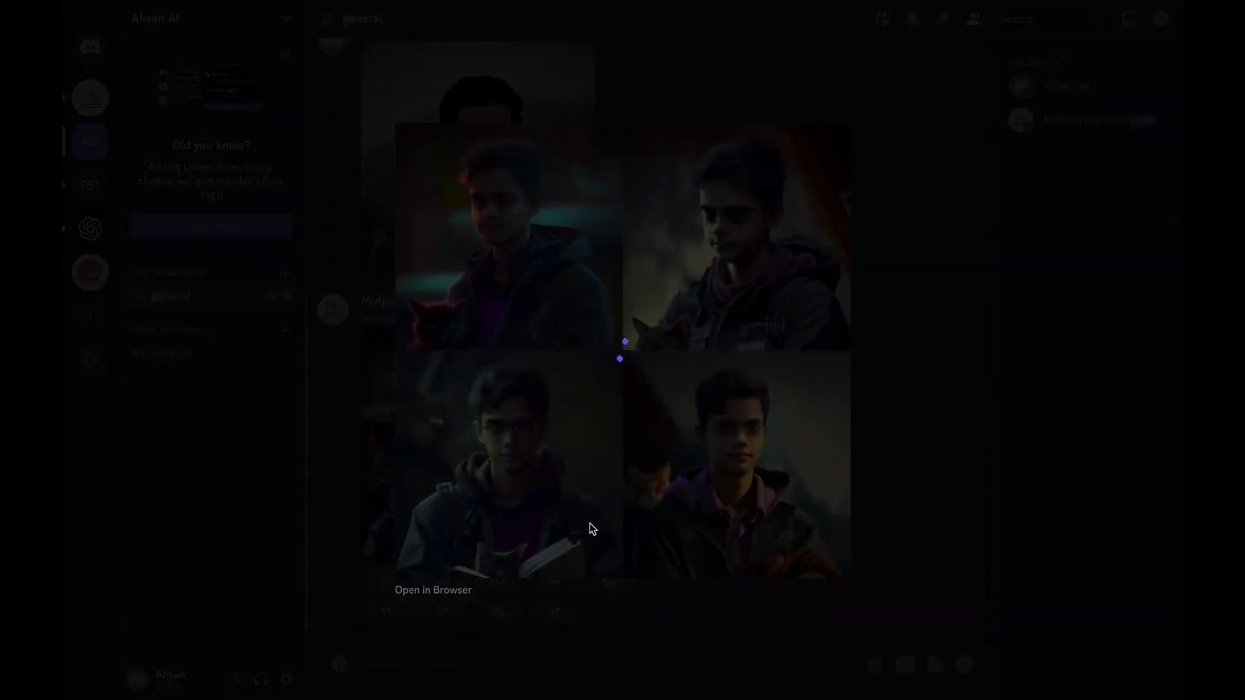